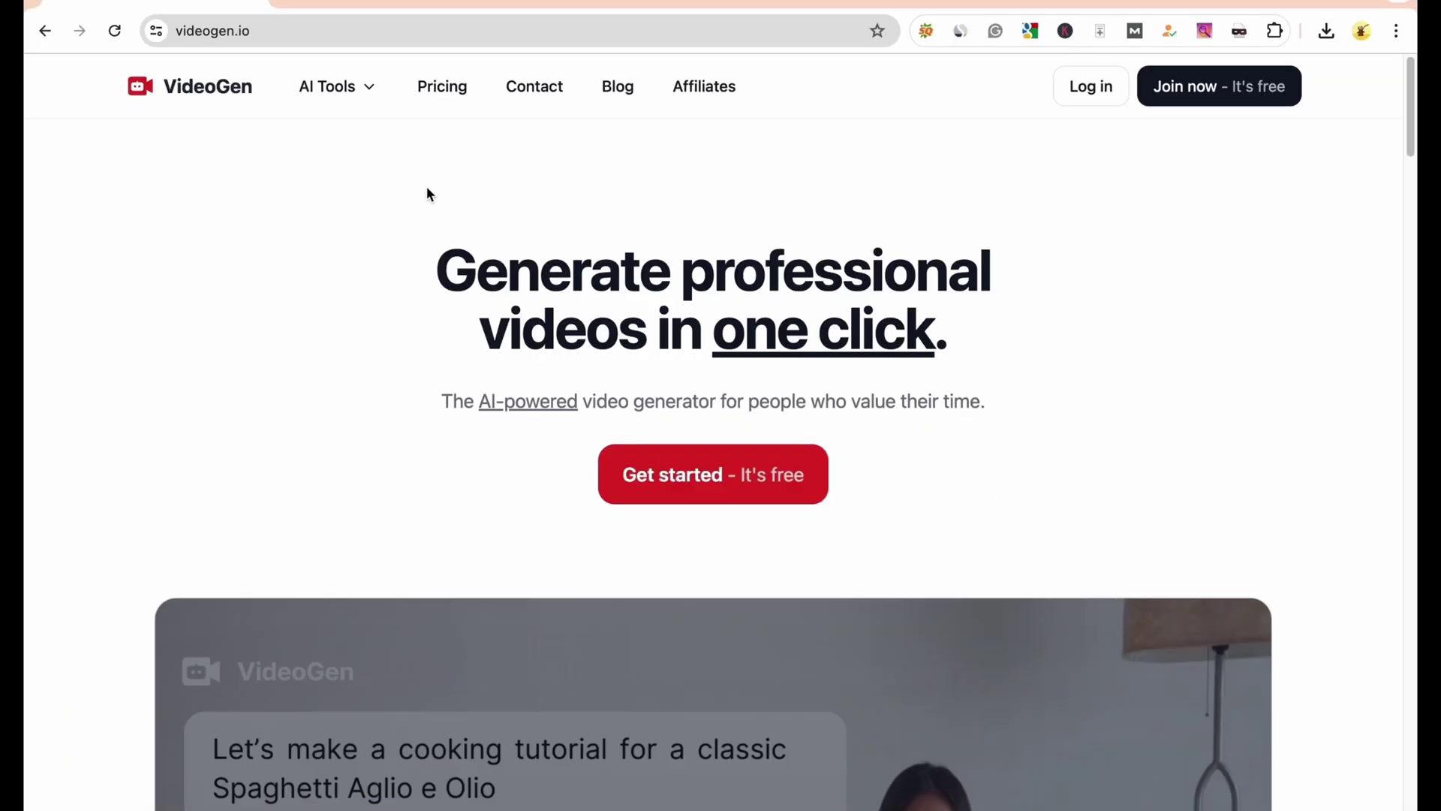
# Step: Open VideoGen's sign-up page and switch to signing in with an existing account
pyautogui.click(745, 490)
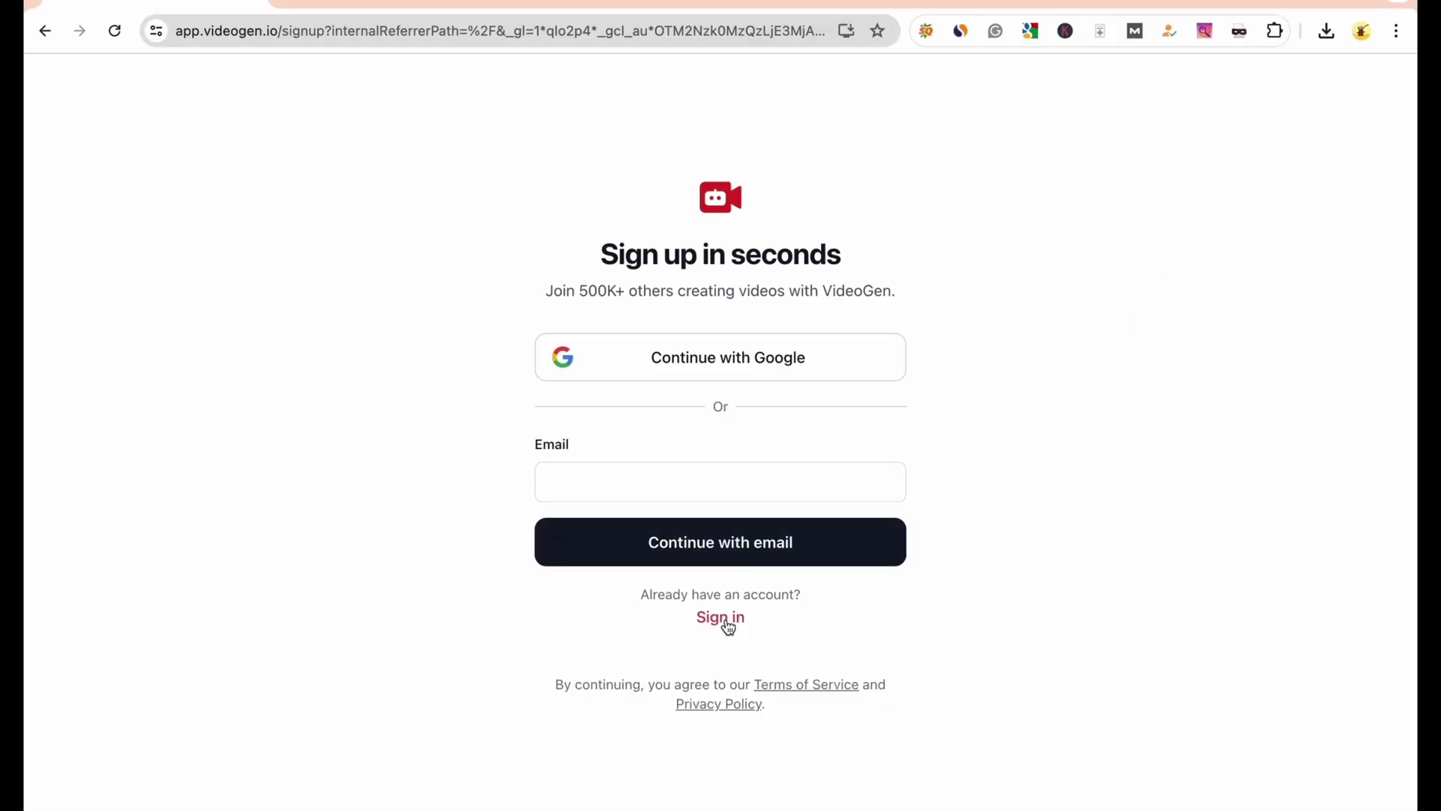
pyautogui.click(723, 619)
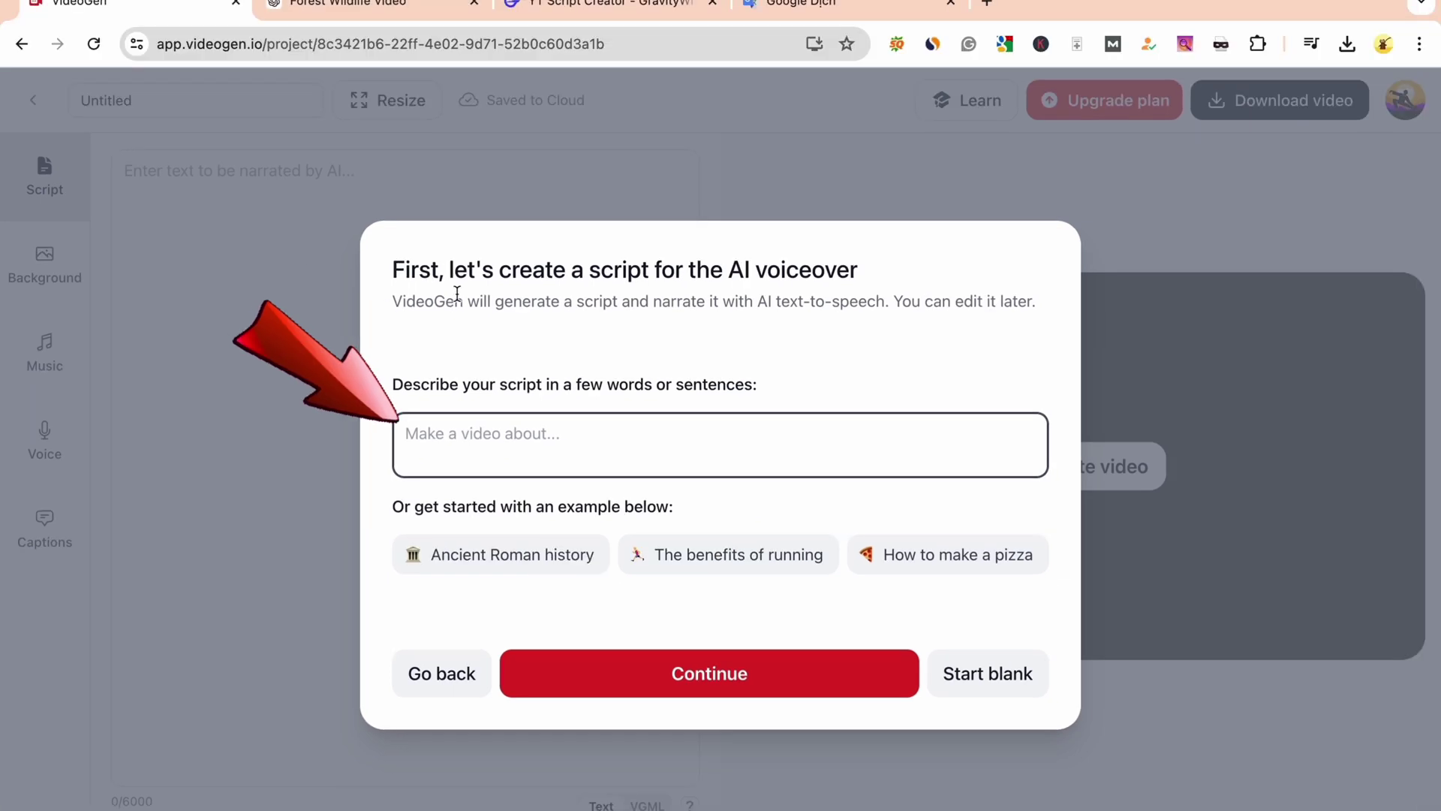
# Step: Paste the forest animals topic and generate a 1:30 script titled Fascinating Wild Animals
pyautogui.write('Fascinating Forest Animals and Their Unique Traits')
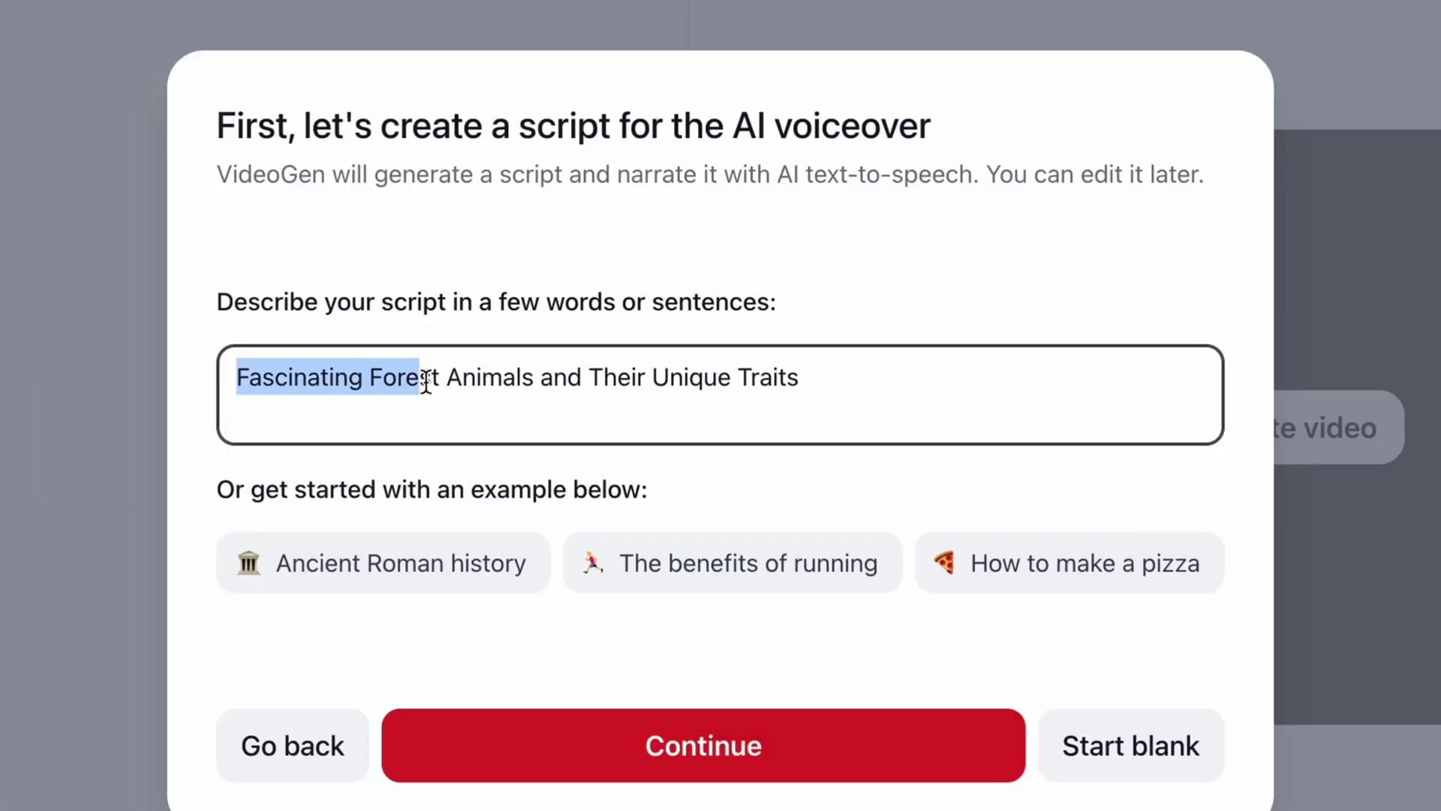
pyautogui.moveTo(889, 386); pyautogui.dragTo(122, 393)
pyautogui.hotkey('ctrl', 'c')
pyautogui.click(713, 766)
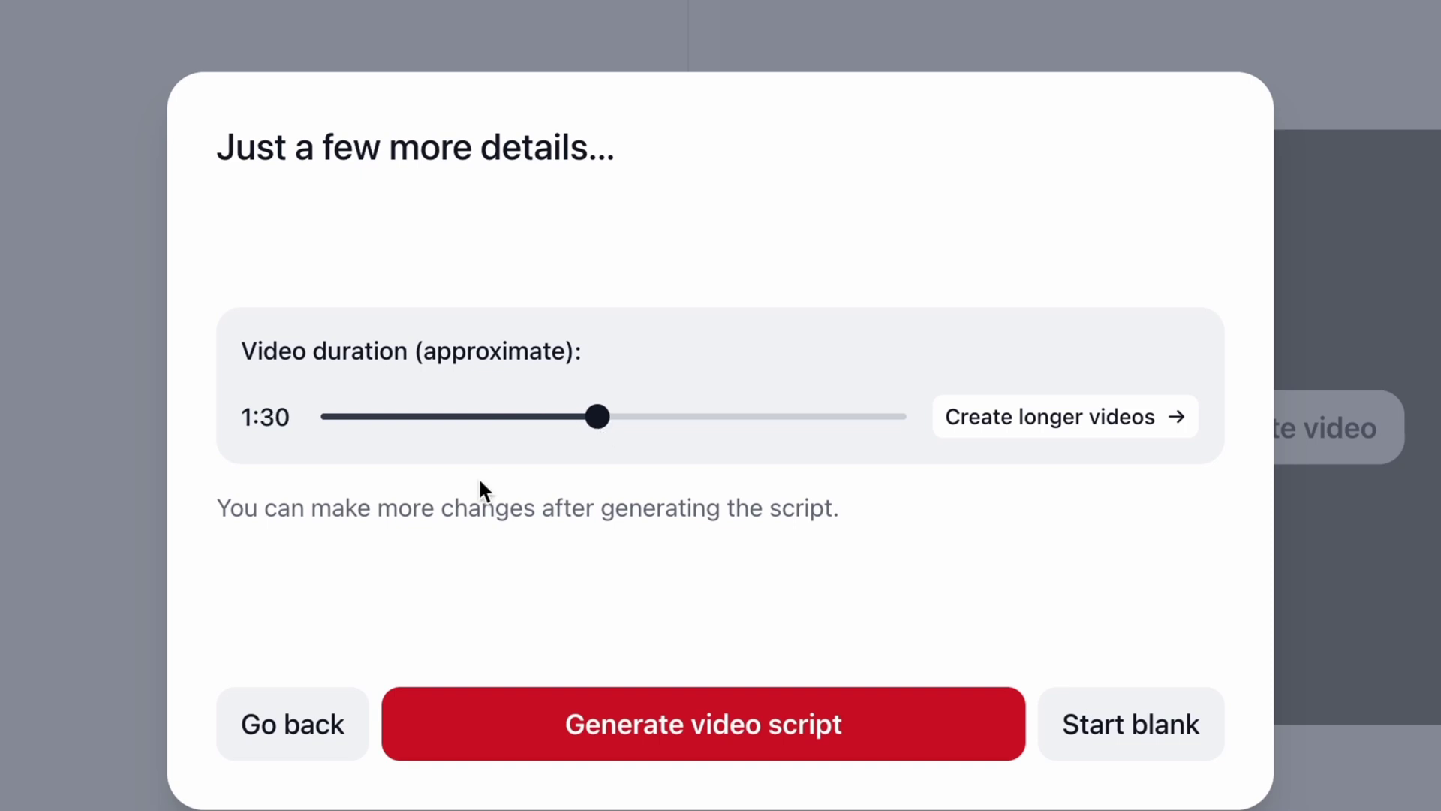
pyautogui.click(730, 745)
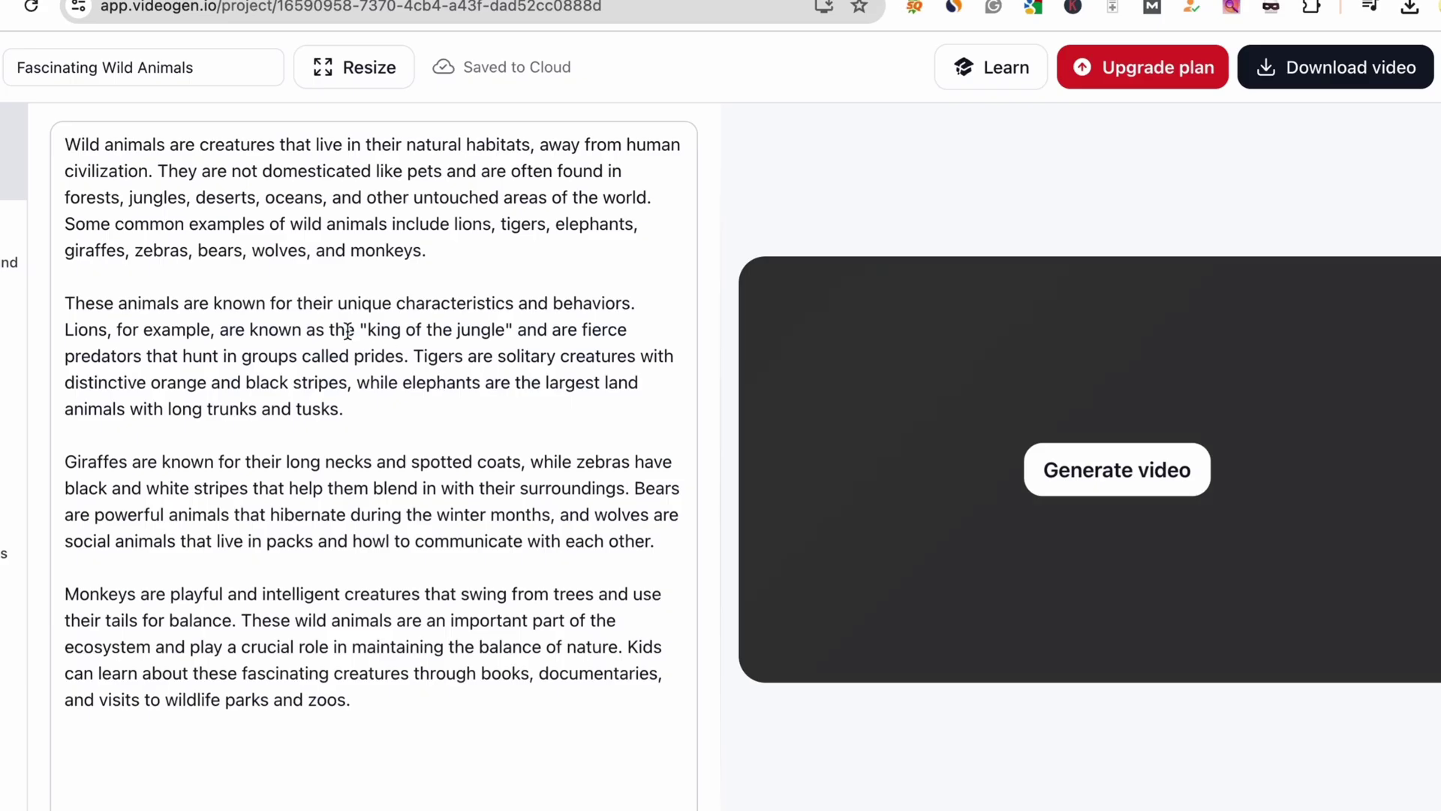
# Step: Highlight the script's first and second paragraphs in turn to review them
pyautogui.moveTo(68, 149); pyautogui.dragTo(463, 254)
pyautogui.click(236, 334)
pyautogui.moveTo(69, 299); pyautogui.dragTo(473, 412)
pyautogui.click(367, 435)
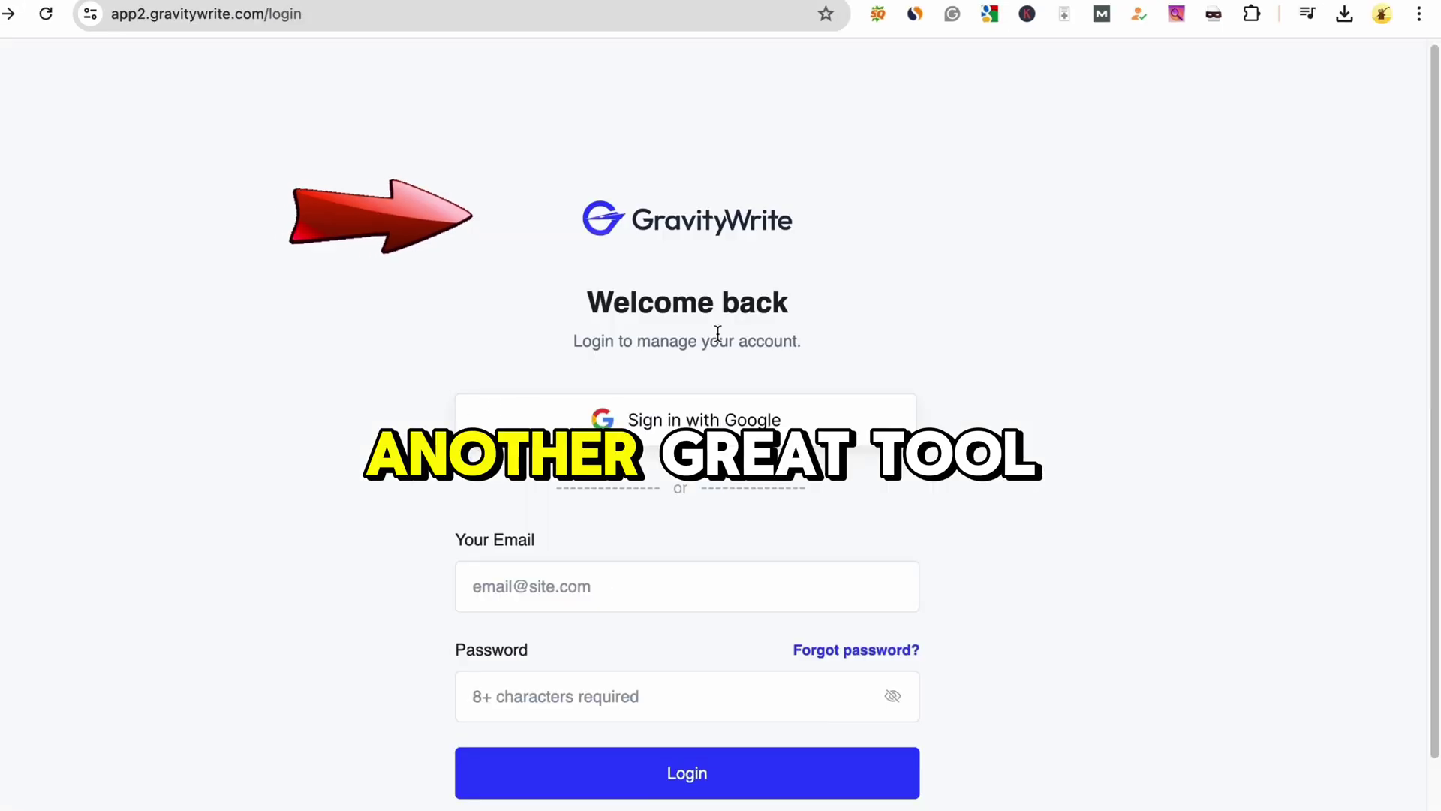
# Step: Highlight the GravityWrite web address and logo on the login page
pyautogui.click(183, 15)
pyautogui.click(756, 251)
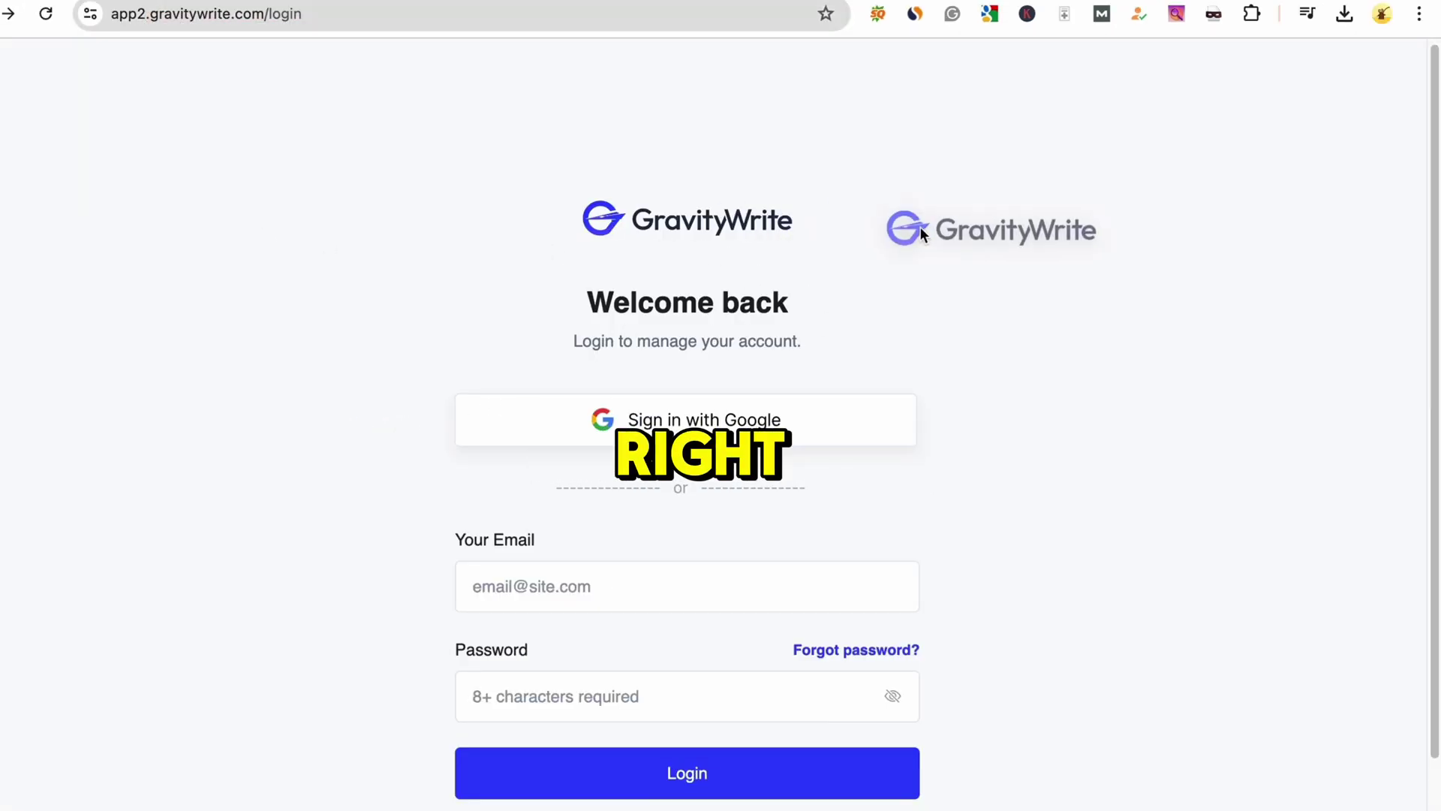
pyautogui.moveTo(814, 222); pyautogui.dragTo(576, 219)
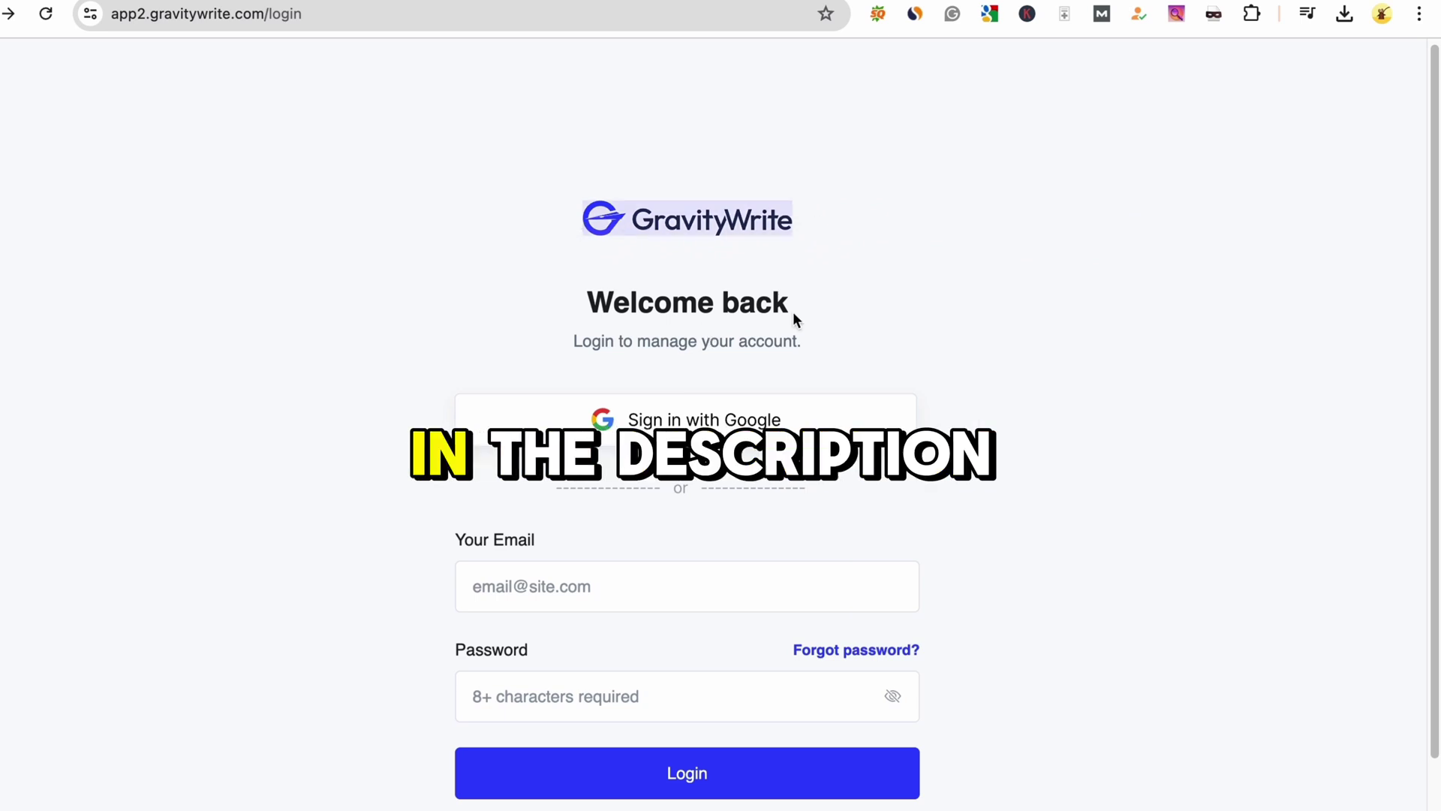
pyautogui.click(722, 337)
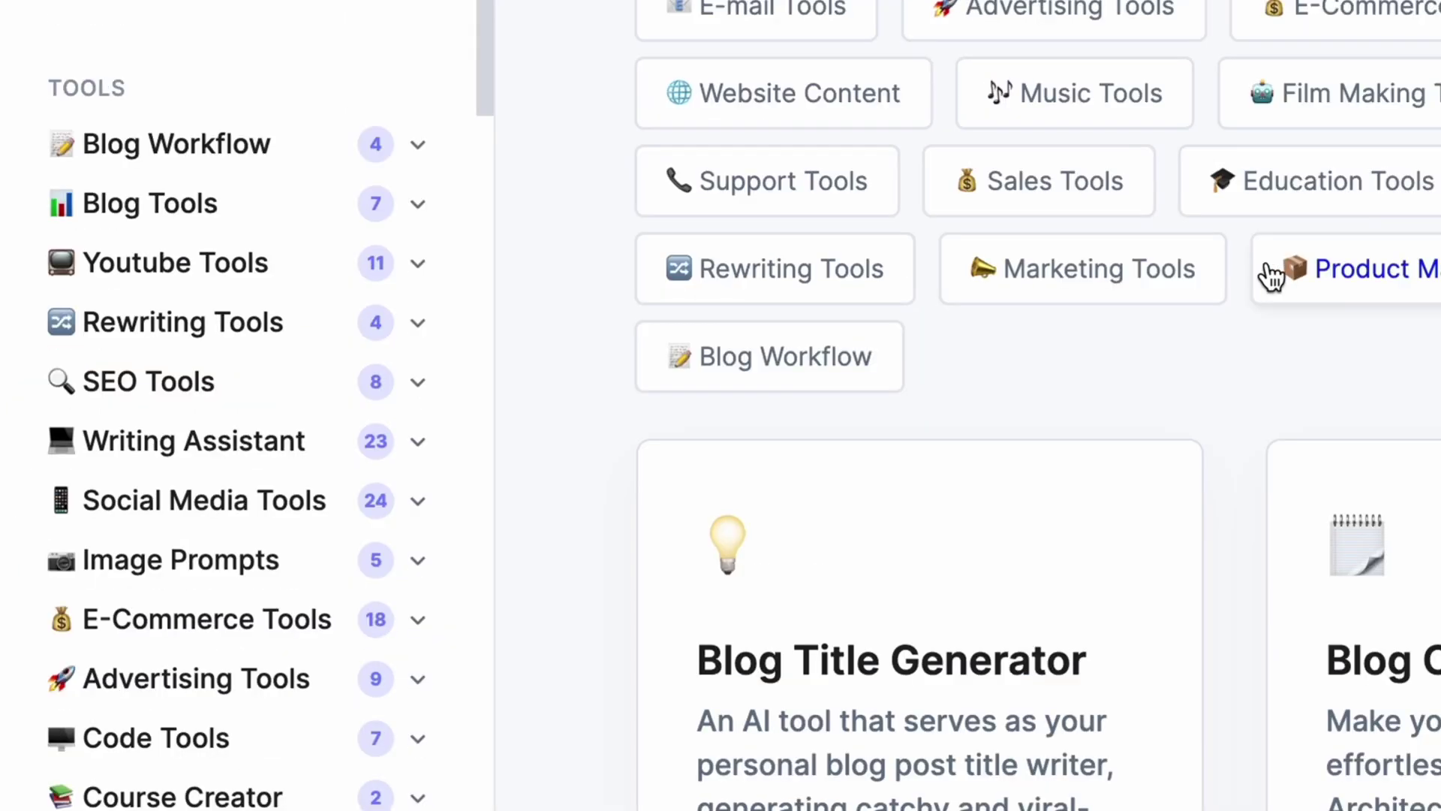
# Step: Expand the Youtube Tools group and launch YT Script Creator
pyautogui.click(417, 249)
pyautogui.moveTo(353, 314)
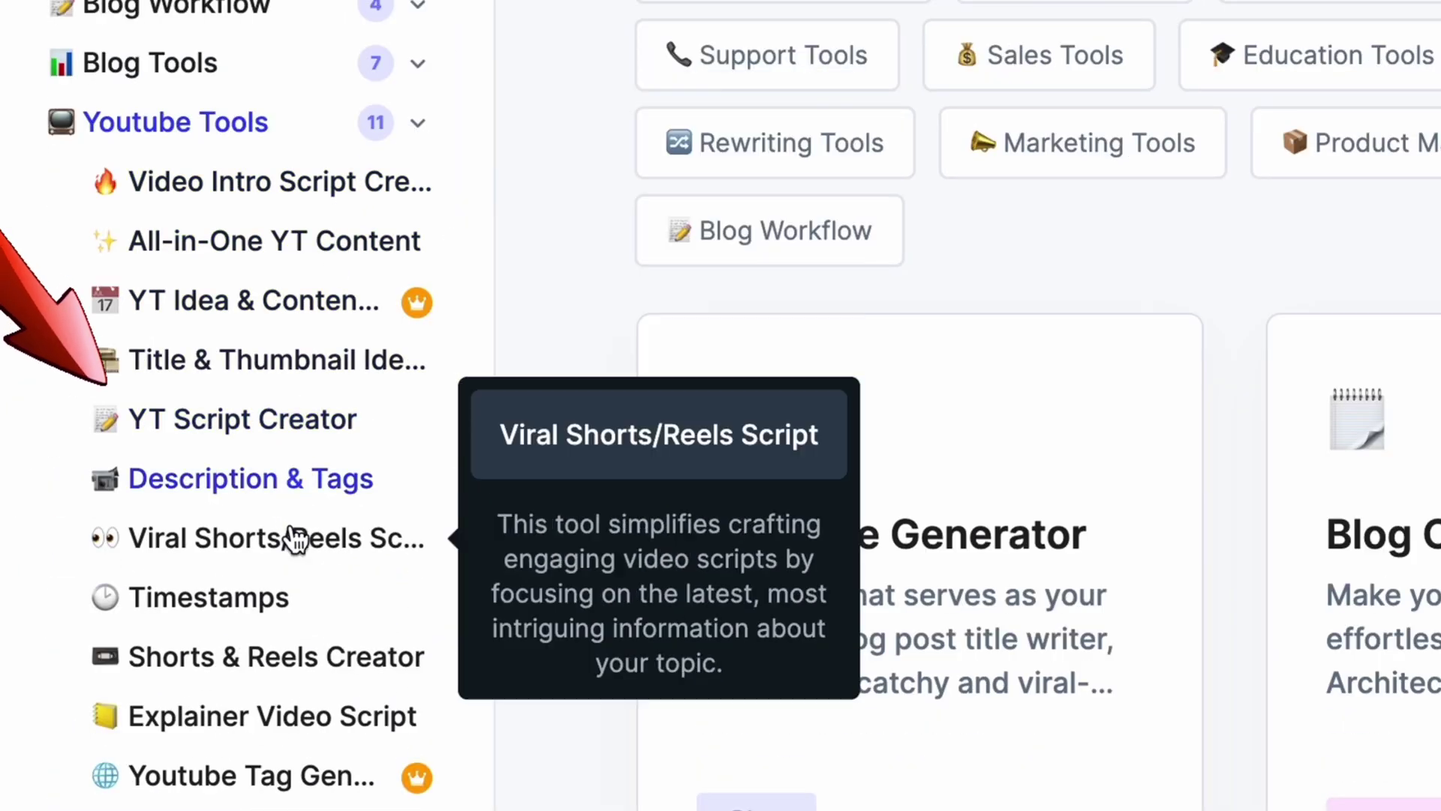
pyautogui.click(229, 434)
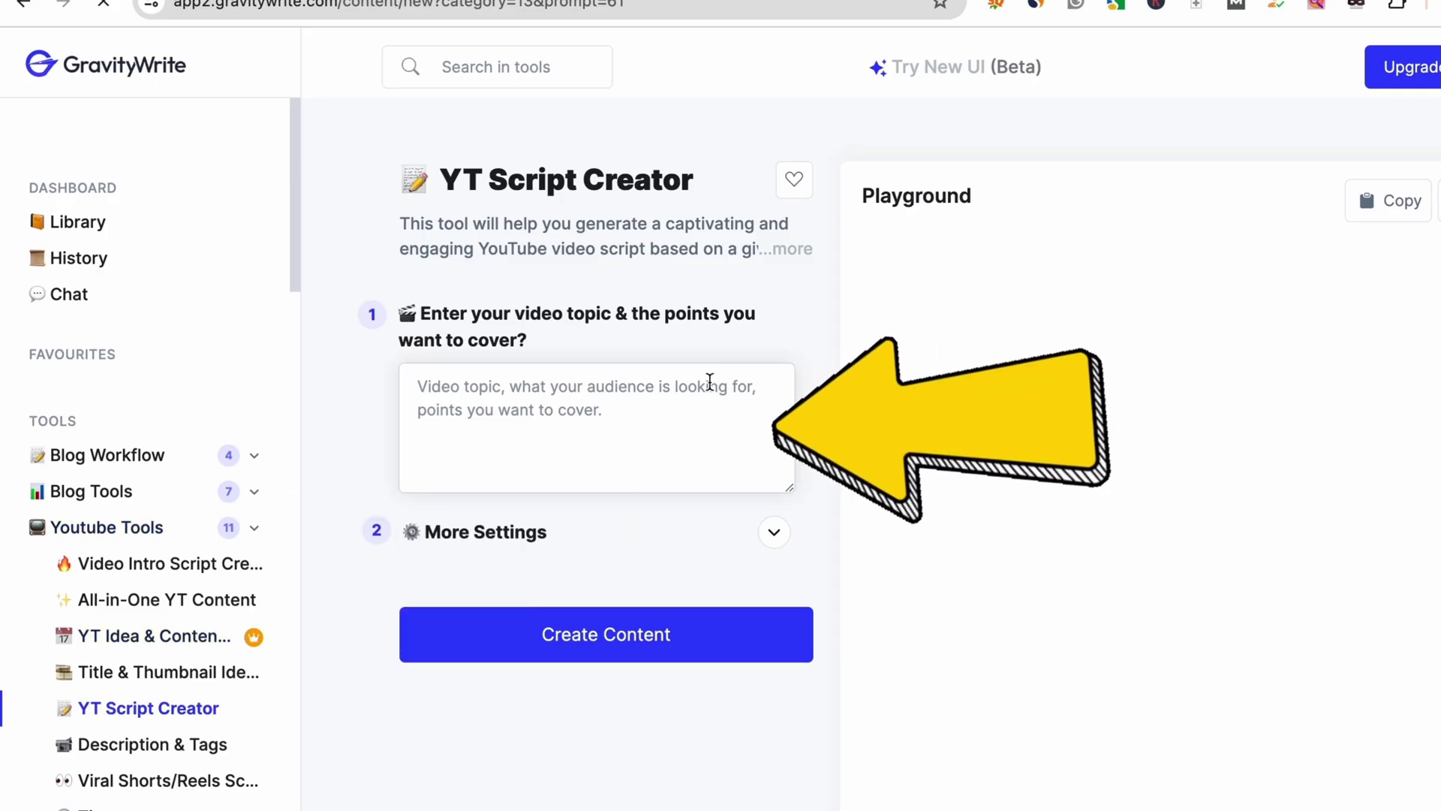
# Step: Paste the Fascinating Wild Animals topic and keep English as the script language
pyautogui.hotkey('ctrl', 'v')
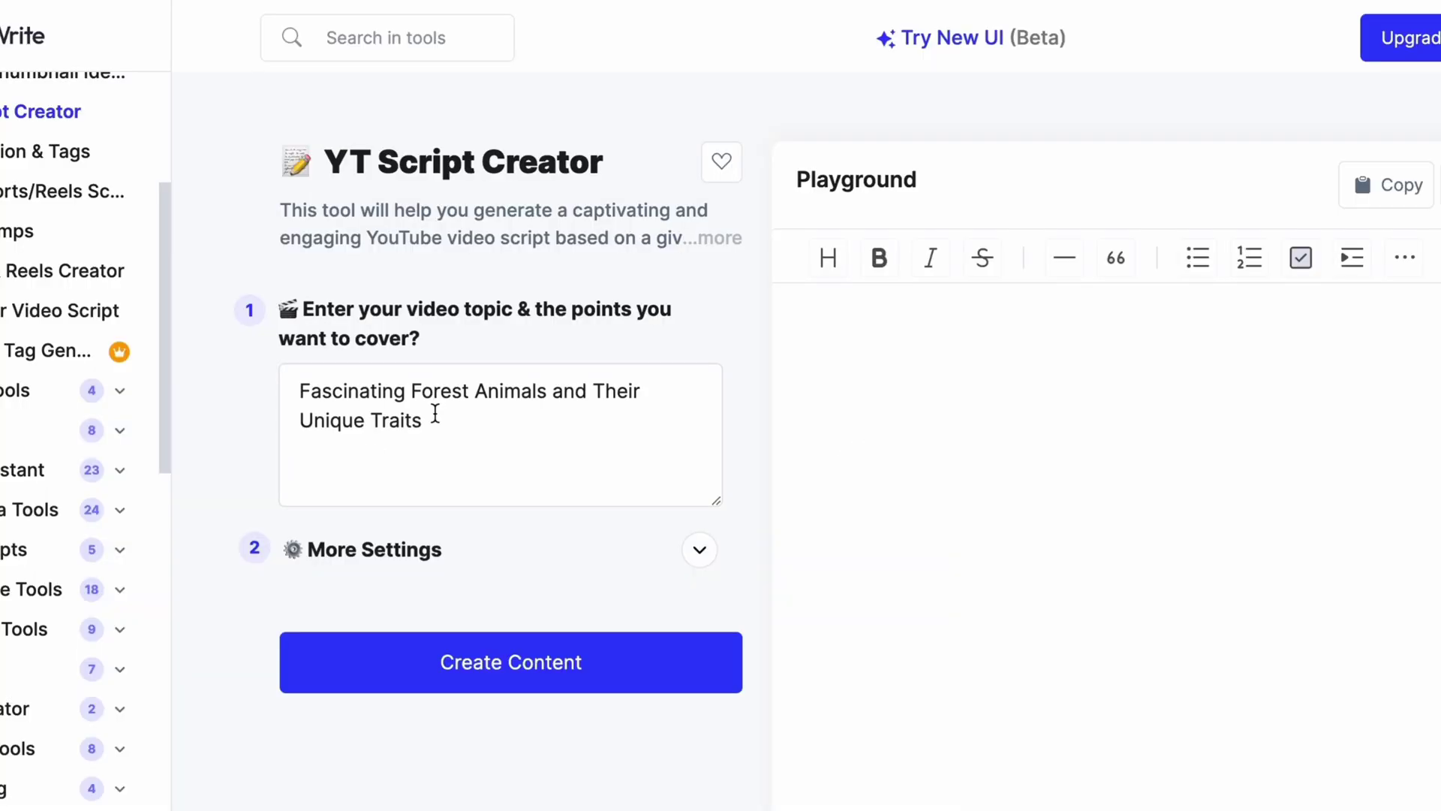
pyautogui.click(430, 538)
pyautogui.click(437, 668)
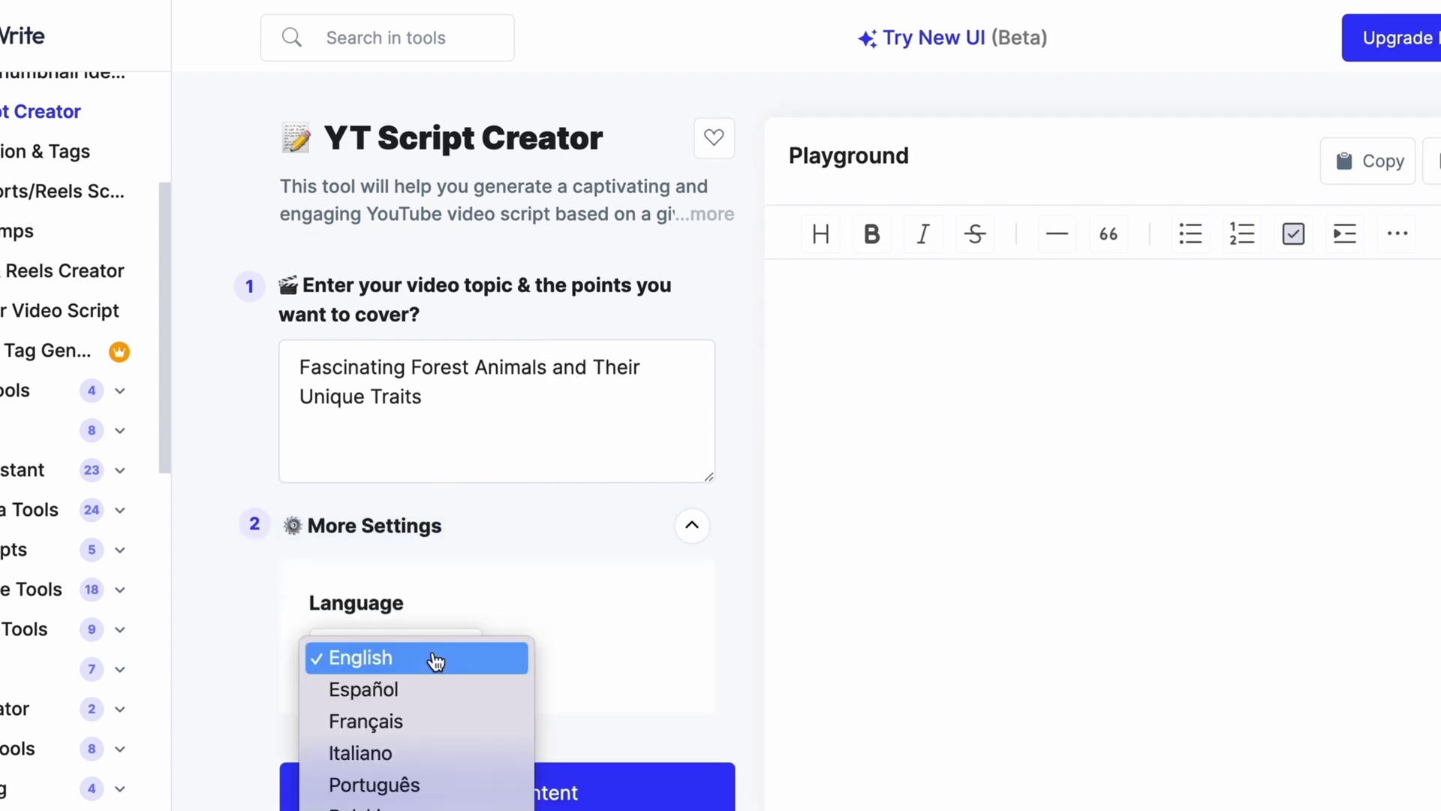
pyautogui.scroll(-5, 435, 661)
pyautogui.scroll(10, 435, 661)
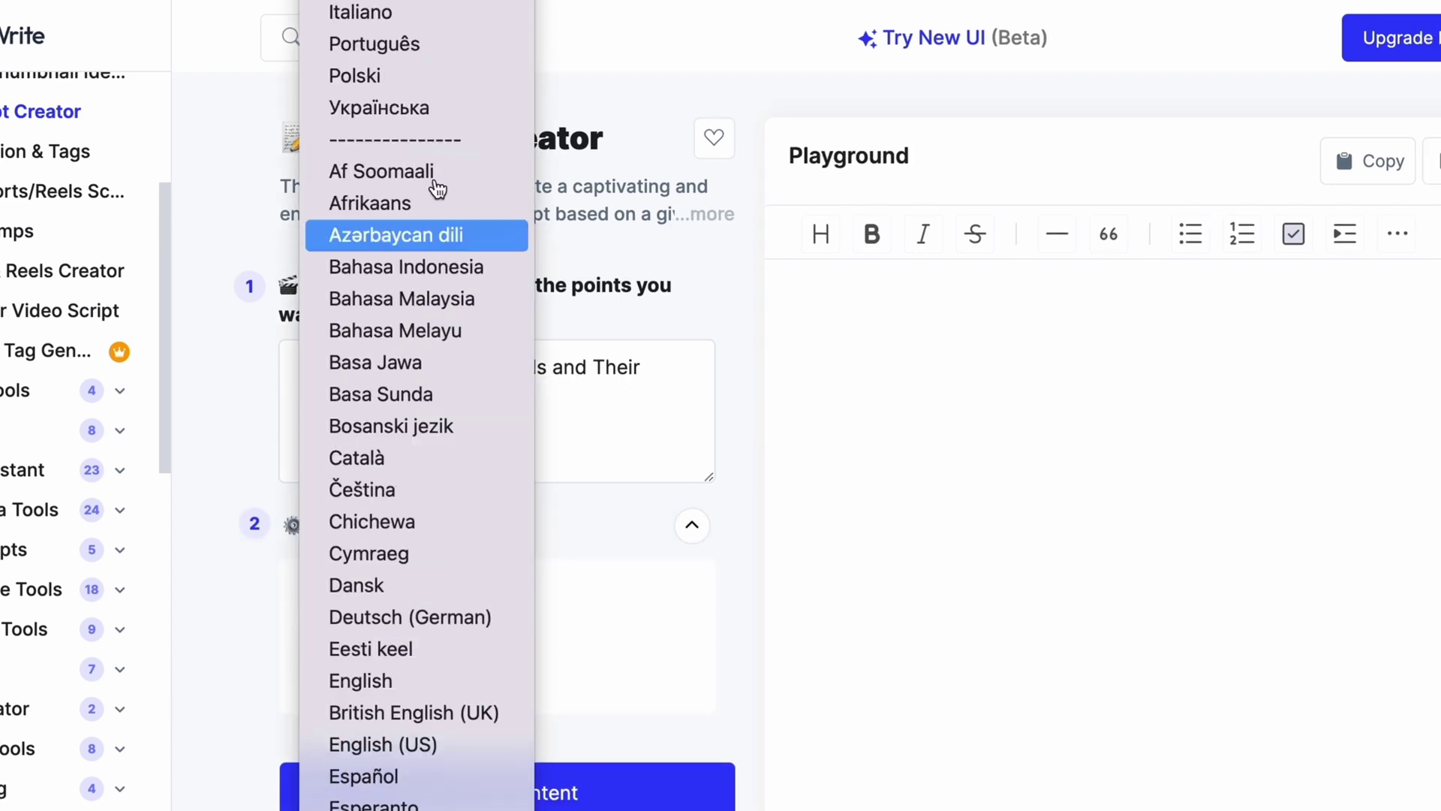
pyautogui.click(496, 681)
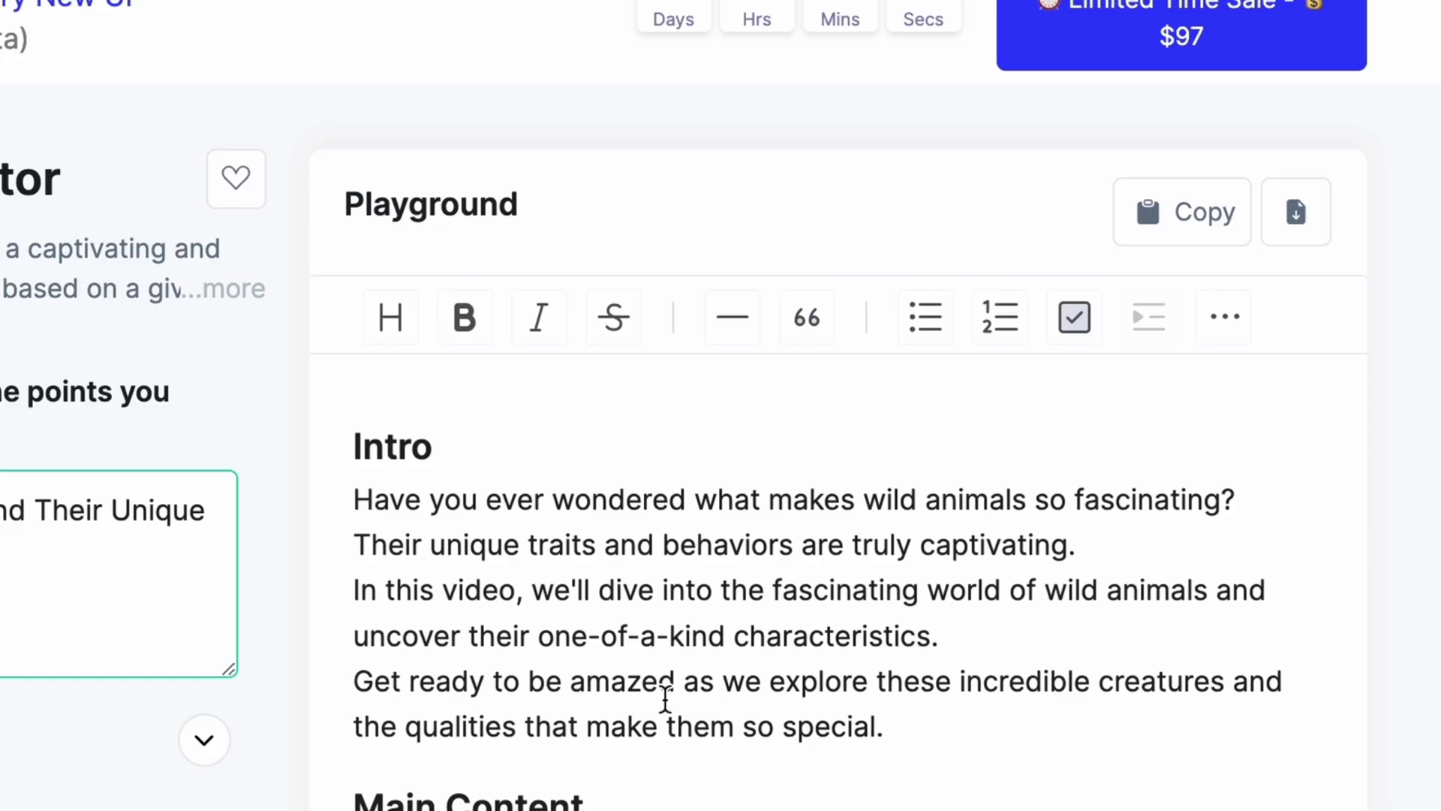
# Step: Scroll through the generated lion-to-honeybee script down to its Outro
pyautogui.scroll(-10, 958, 494)
pyautogui.scroll(-12, 665, 698)
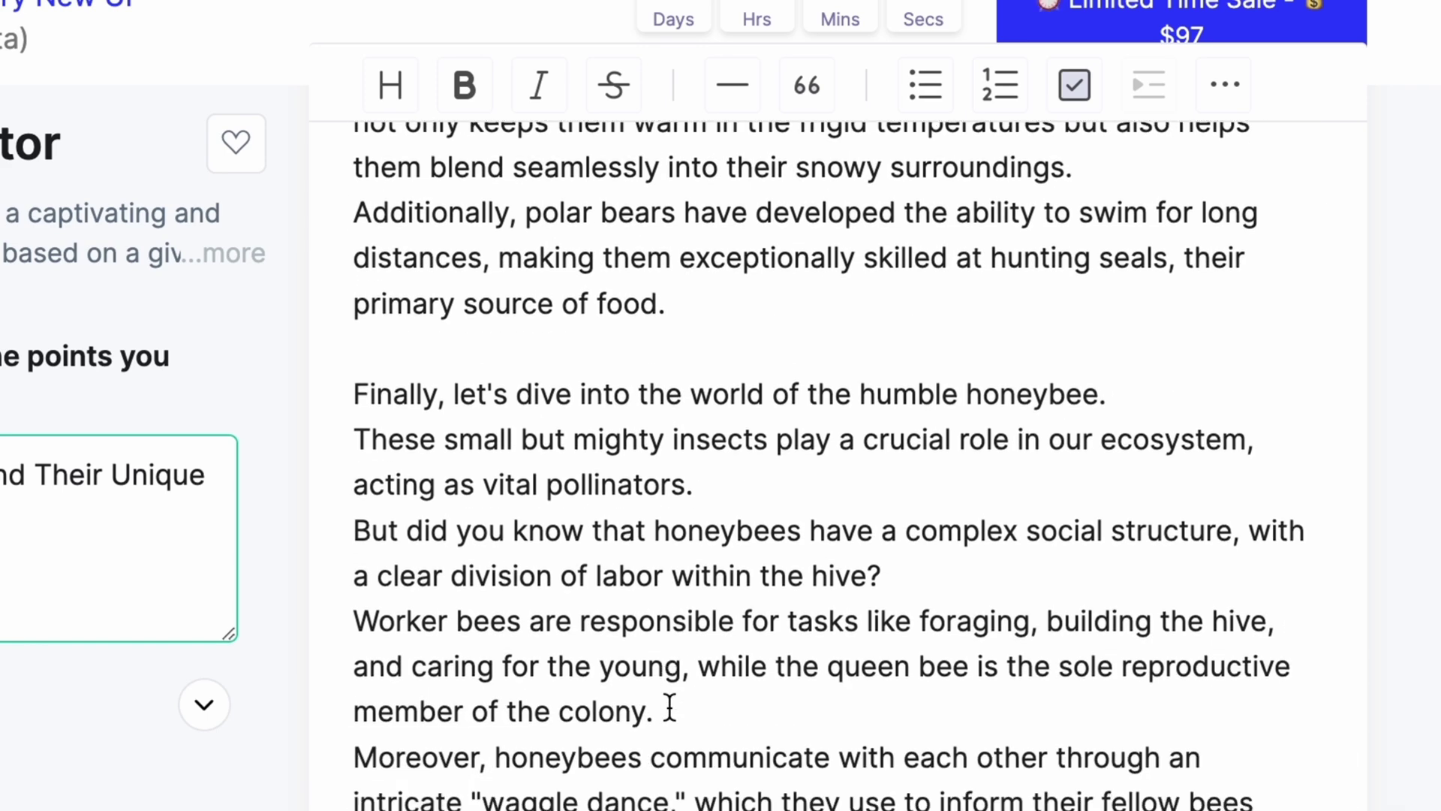
pyautogui.scroll(-4, 670, 707)
pyautogui.scroll(6, 826, 450)
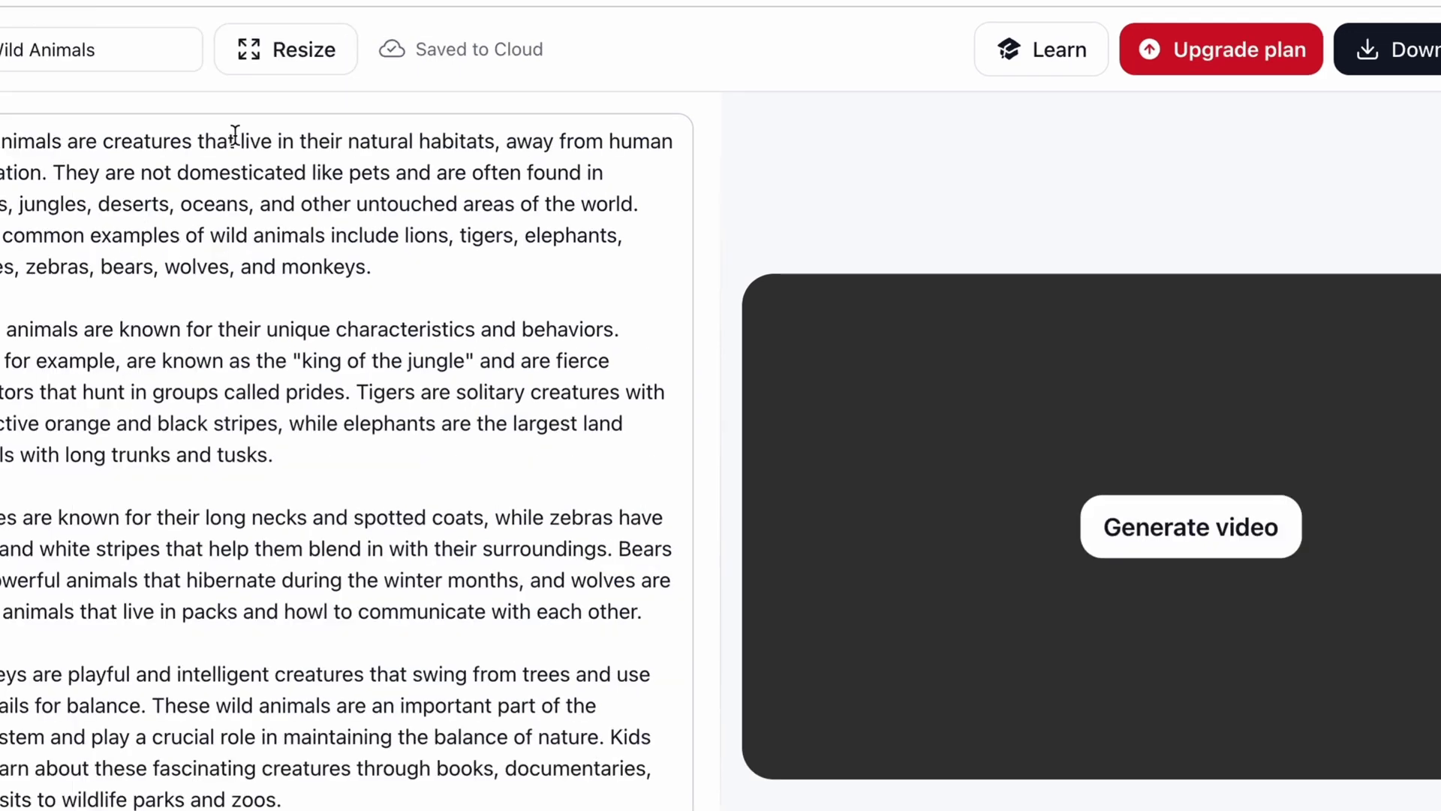
# Step: Resize the video to Landscape (16:9) and view the background footage settings
pyautogui.click(286, 50)
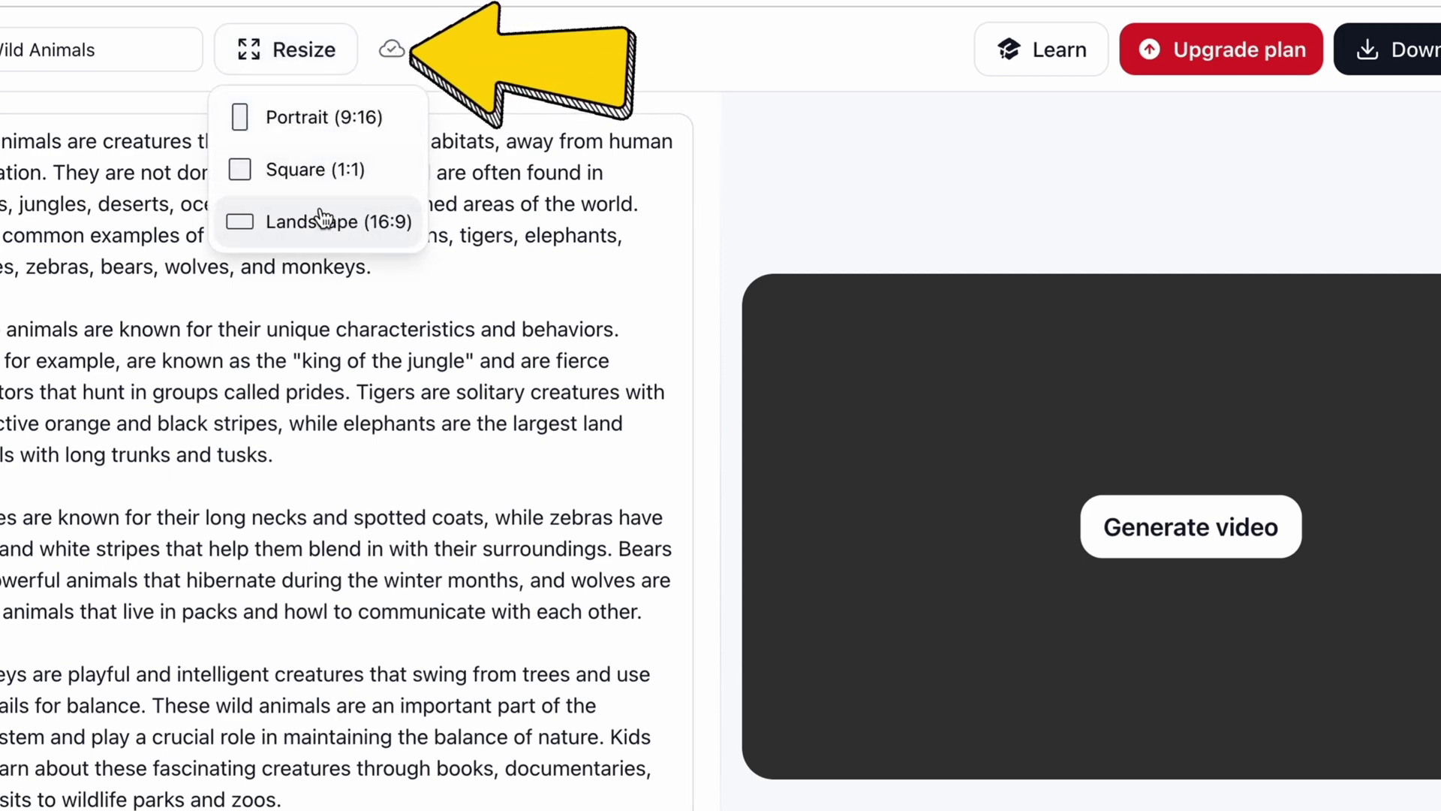
pyautogui.click(344, 225)
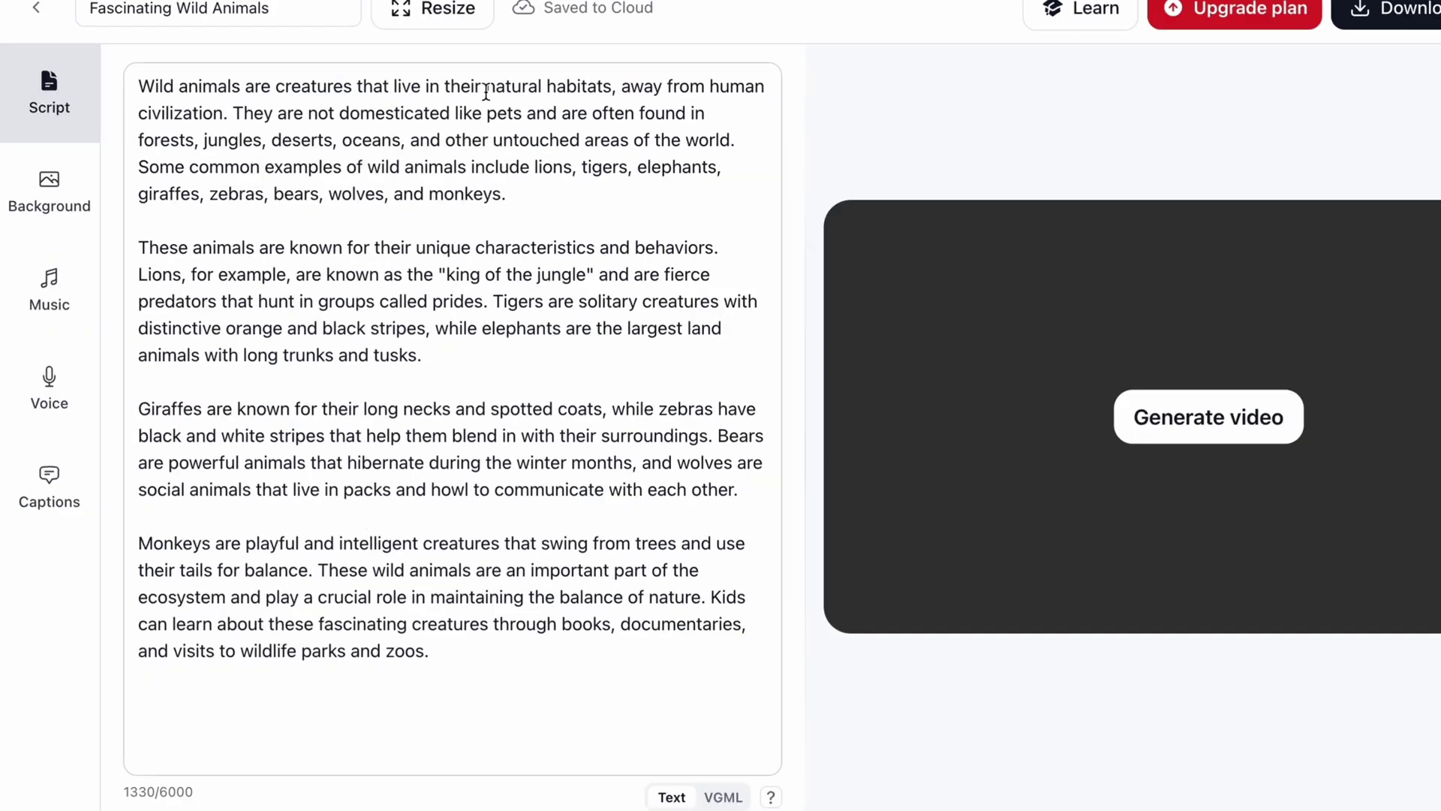
pyautogui.click(93, 204)
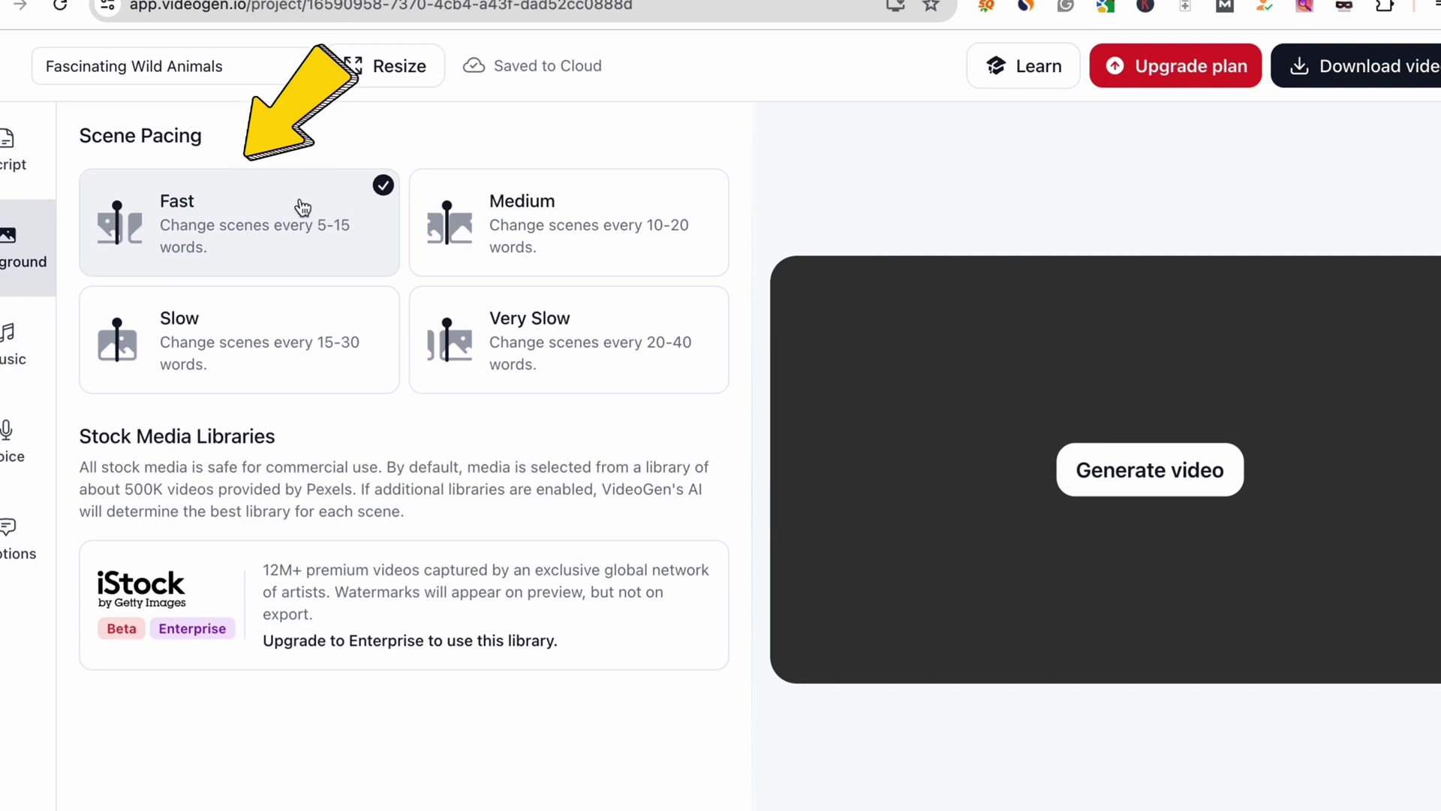
# Step: Browse the Sad, Chill and Ambient music, using Ambient Background (Cross Cultures) as the track
pyautogui.click(33, 337)
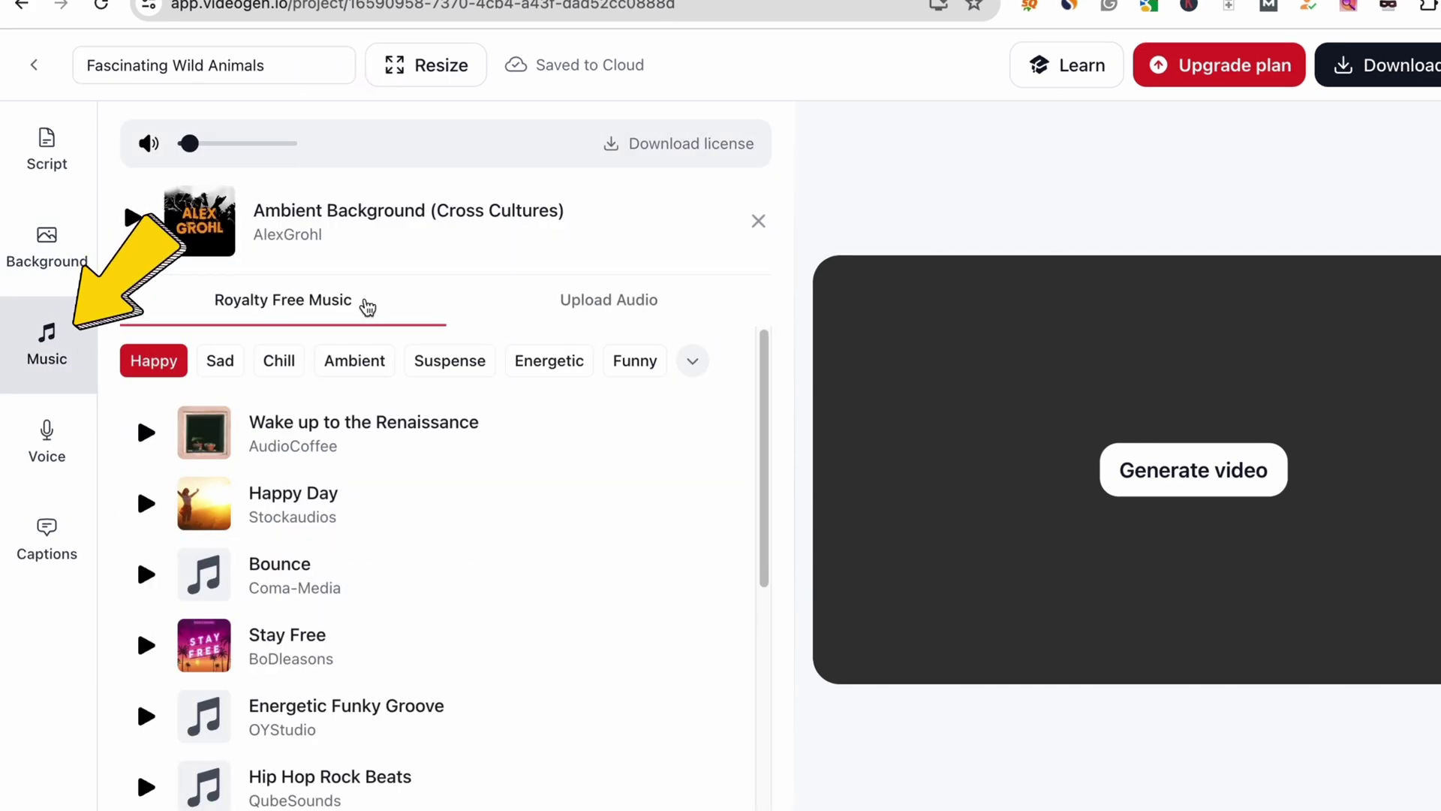
pyautogui.scroll(-8, 300, 481)
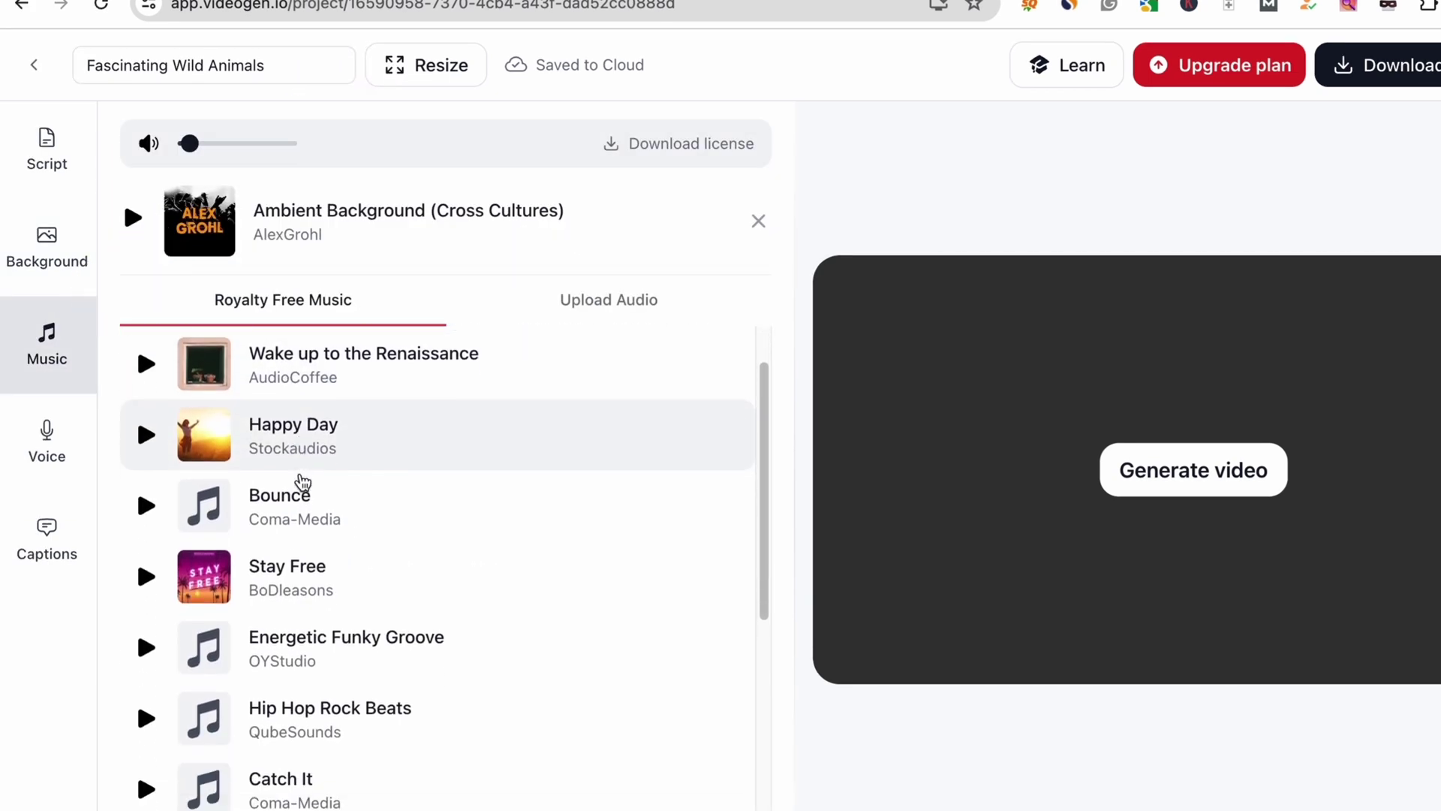
pyautogui.scroll(-13, 301, 481)
pyautogui.scroll(20, 300, 477)
pyautogui.click(222, 365)
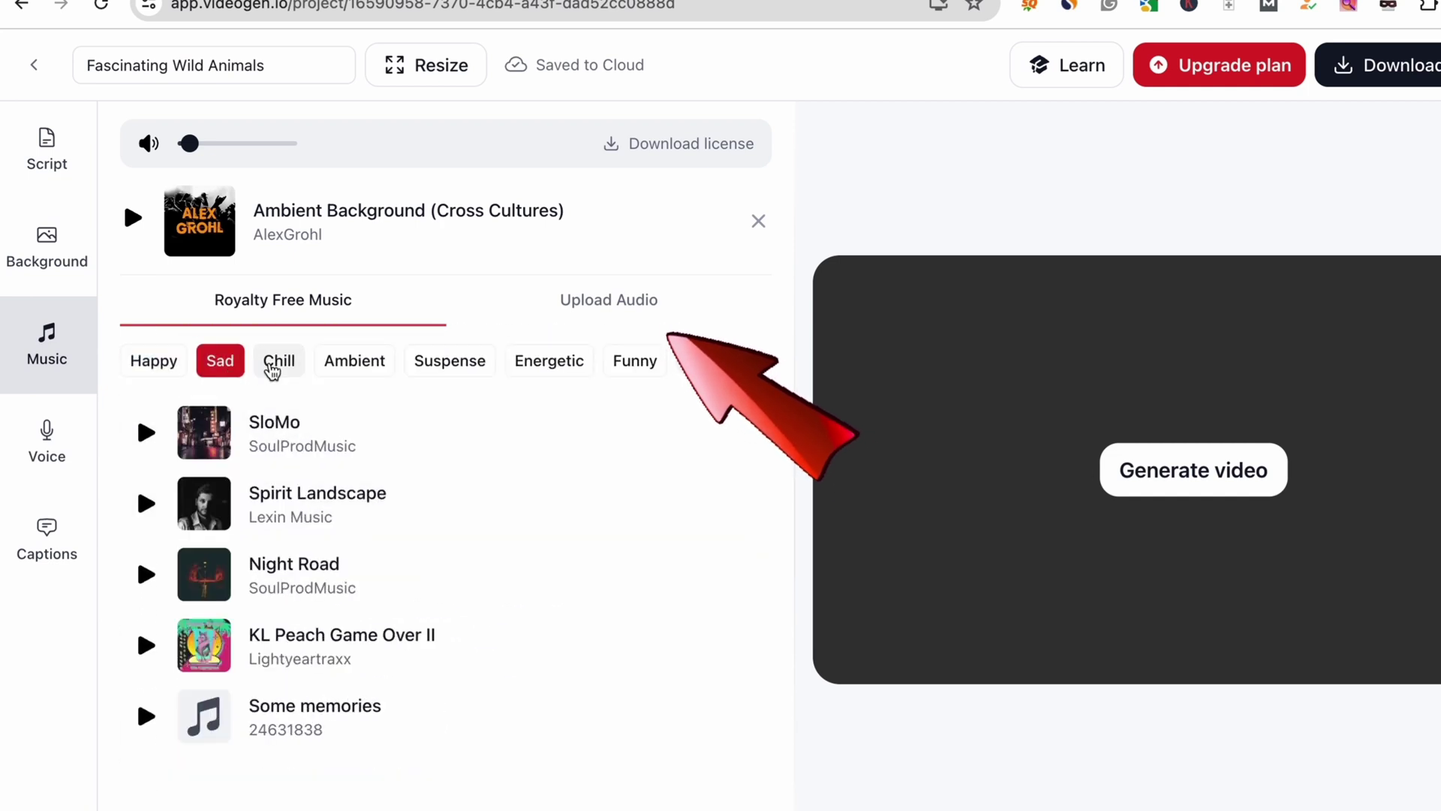
pyautogui.click(277, 366)
pyautogui.click(371, 364)
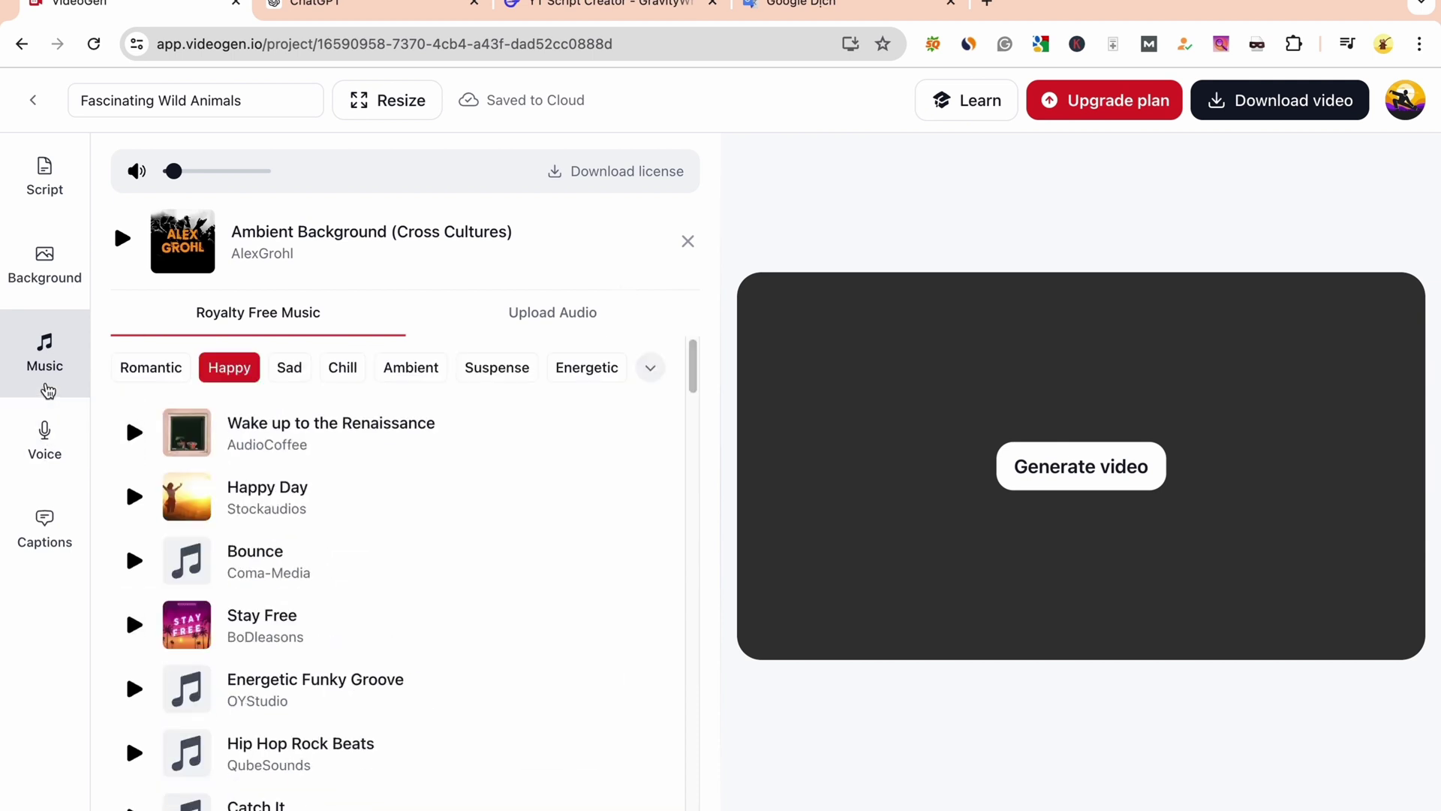
# Step: Review the narration voices, comparing the lifelike and standard voice lists
pyautogui.click(47, 437)
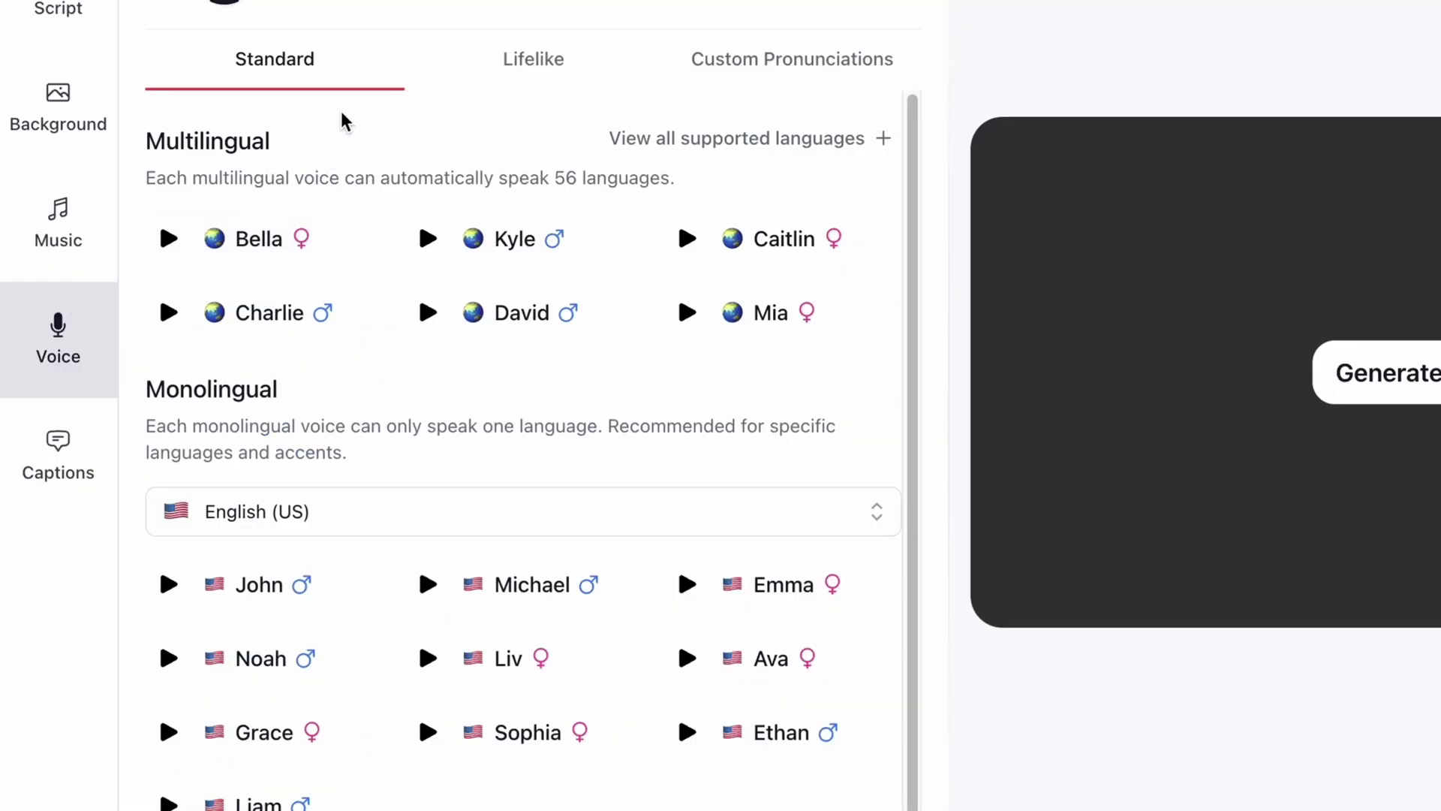
pyautogui.click(550, 65)
pyautogui.click(275, 58)
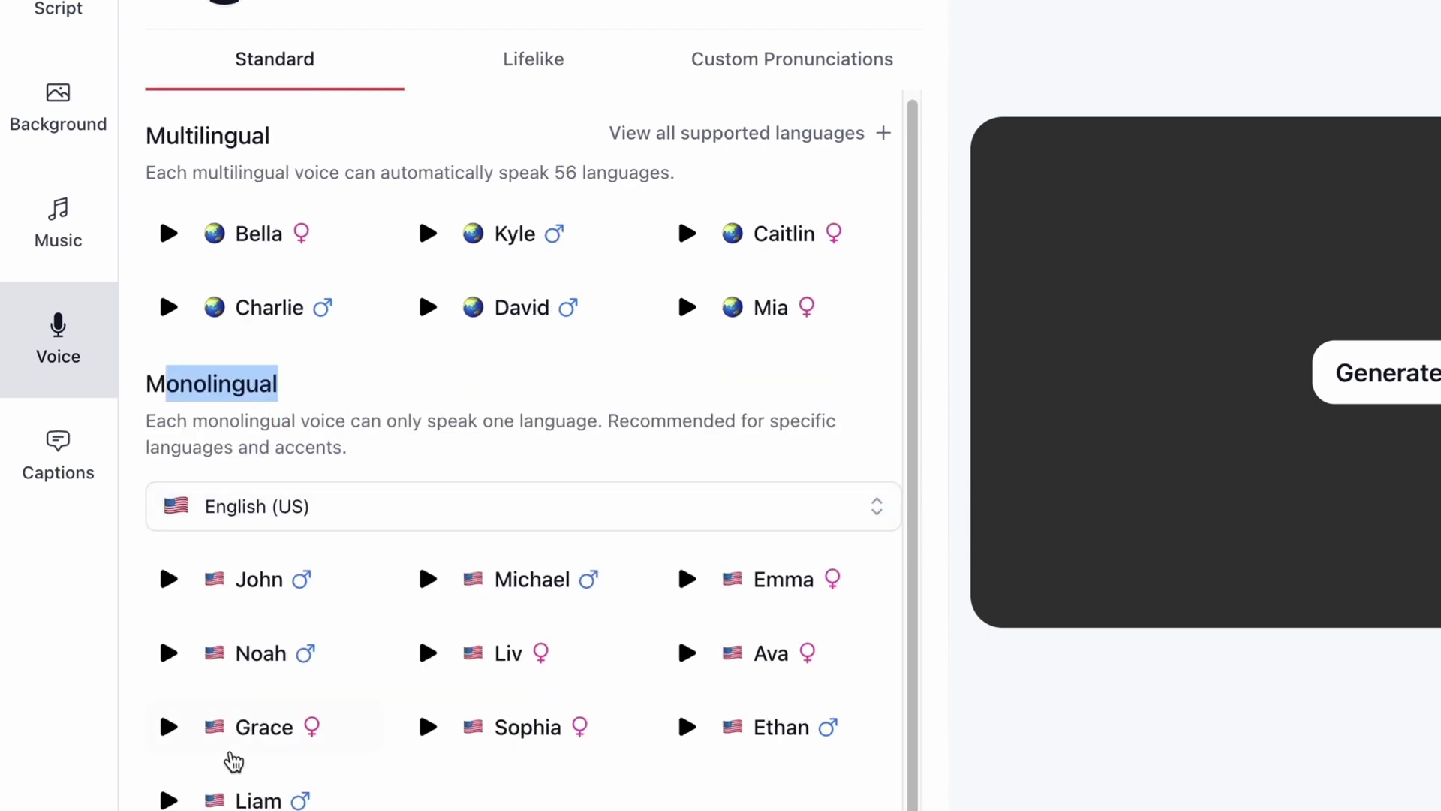
pyautogui.click(284, 742)
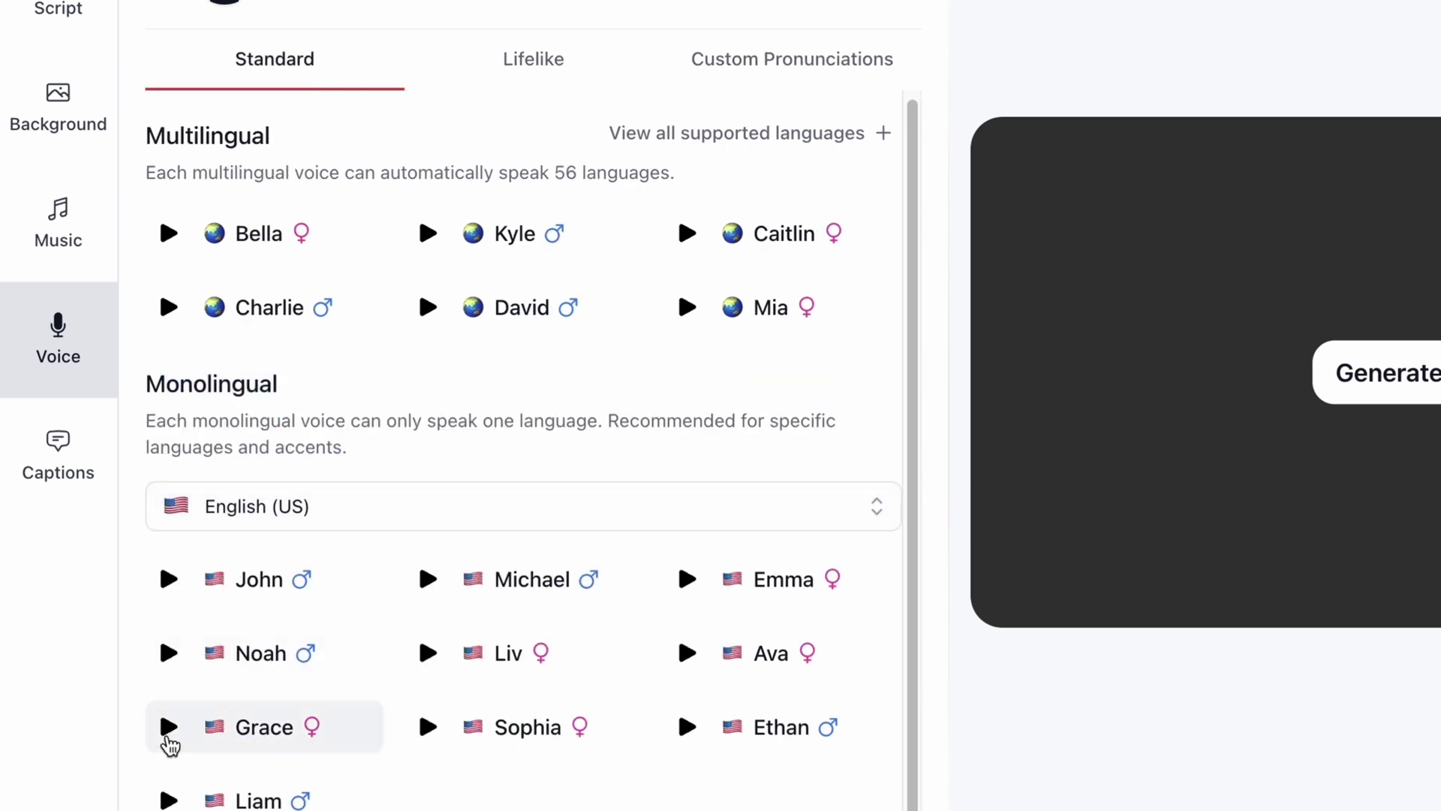
# Step: Try caption presets, then apply Simple 2 at Medium size
pyautogui.click(90, 460)
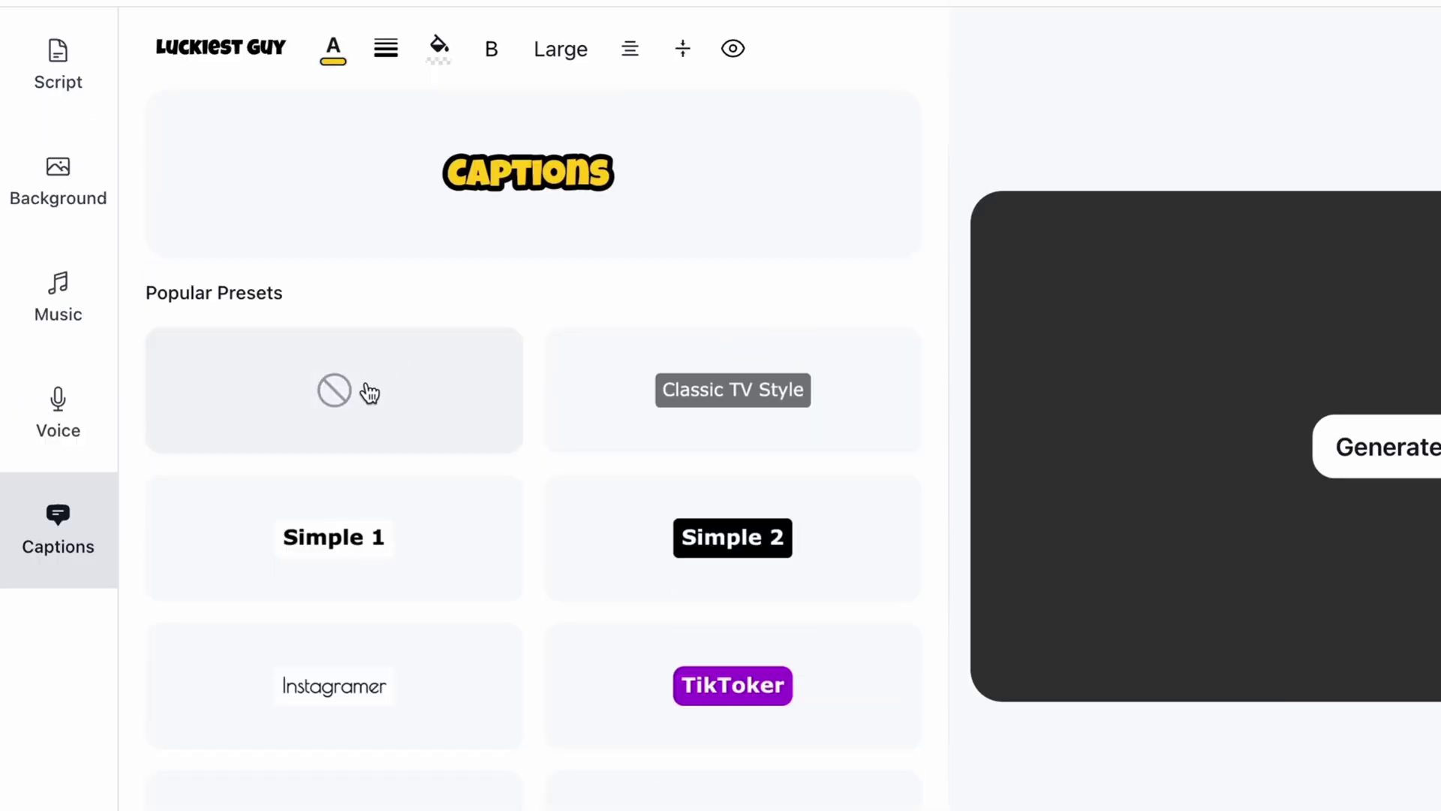
pyautogui.click(368, 315)
pyautogui.click(695, 364)
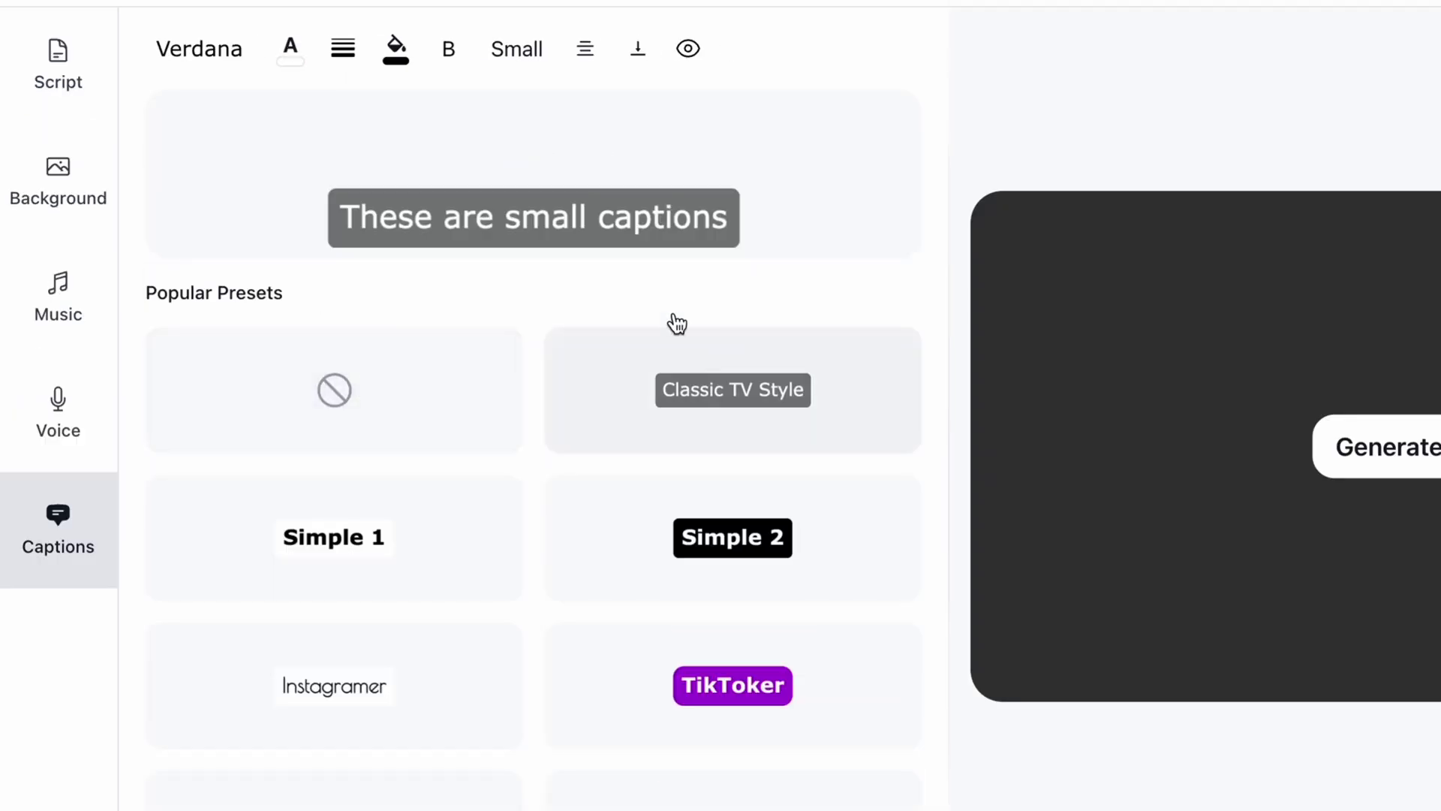
pyautogui.click(642, 488)
pyautogui.click(663, 49)
# Step: Align the captions to the bottom and keep the Verdana font
pyautogui.click(673, 102)
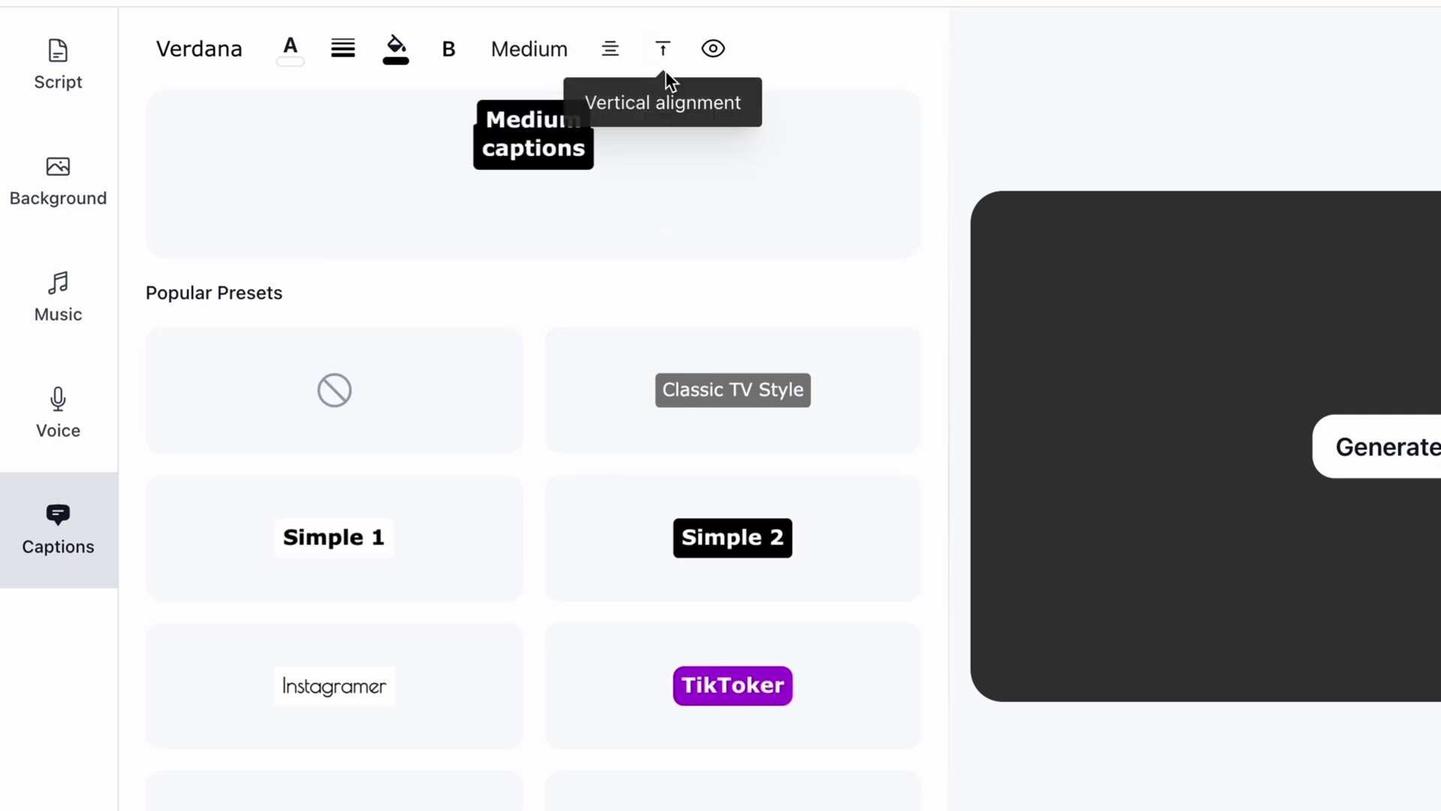
pyautogui.click(664, 50)
pyautogui.click(673, 141)
pyautogui.click(664, 50)
pyautogui.click(675, 182)
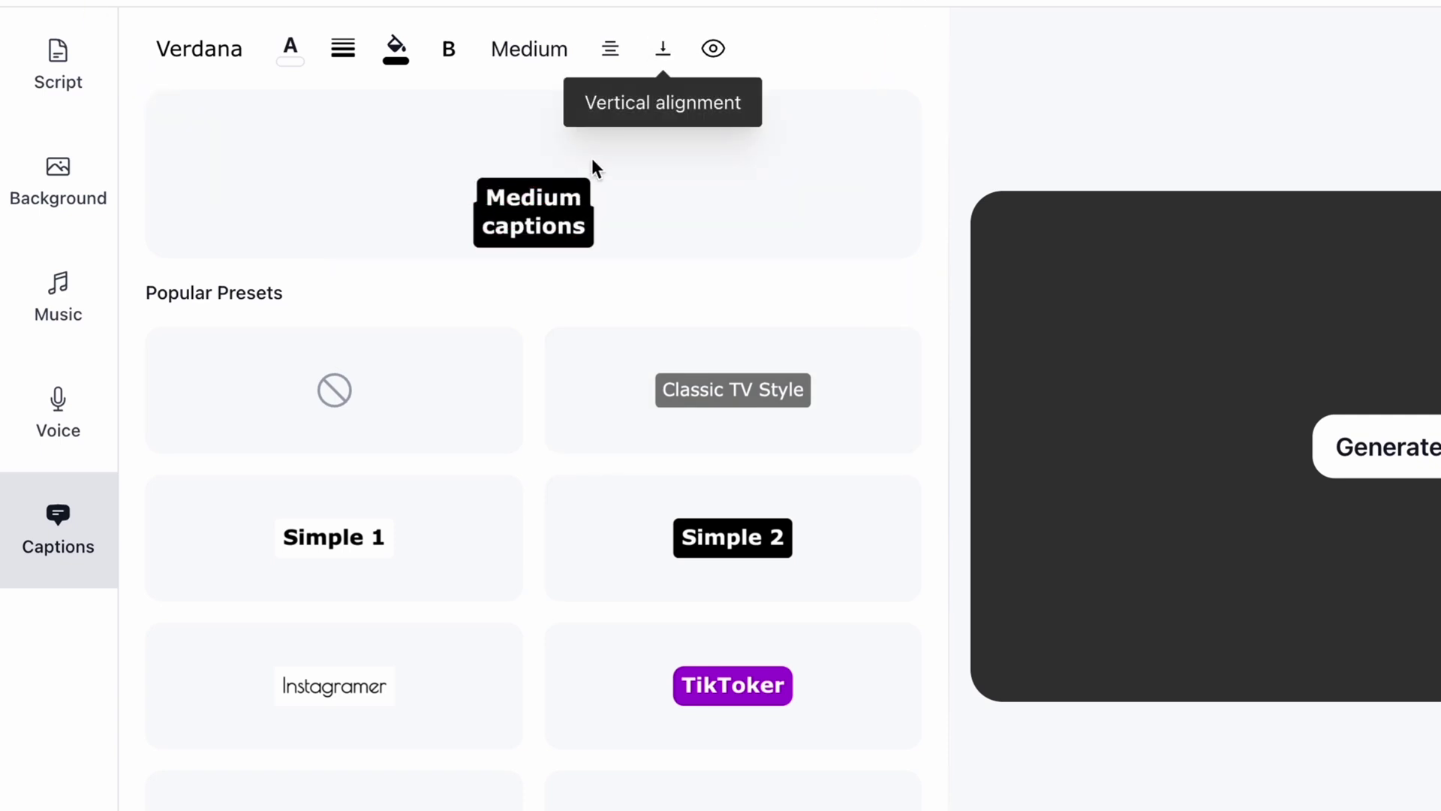
pyautogui.click(213, 52)
pyautogui.click(1173, 415)
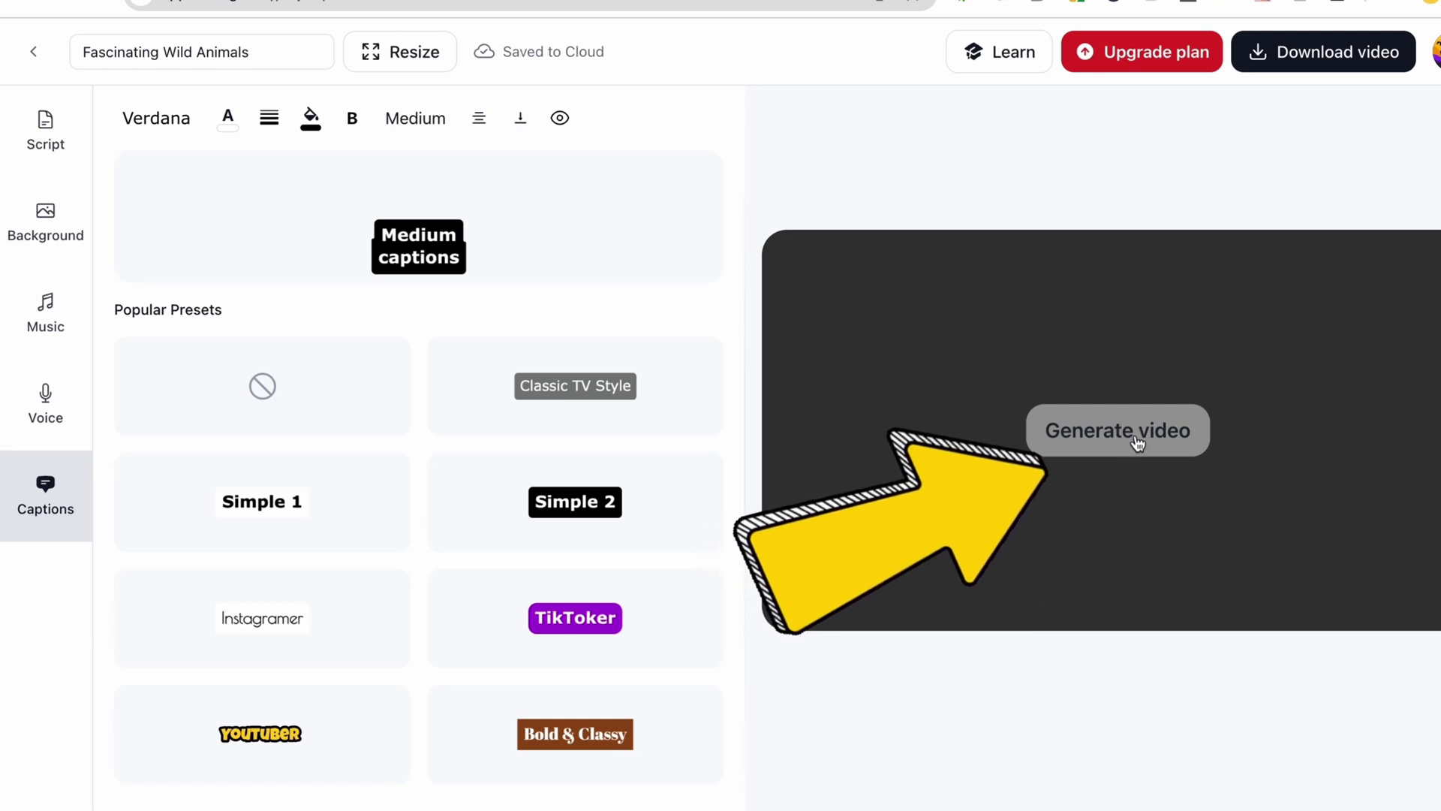
# Step: Generate the video, regenerate scene 11 with giraffe footage, and export it in 4K
pyautogui.click(1132, 440)
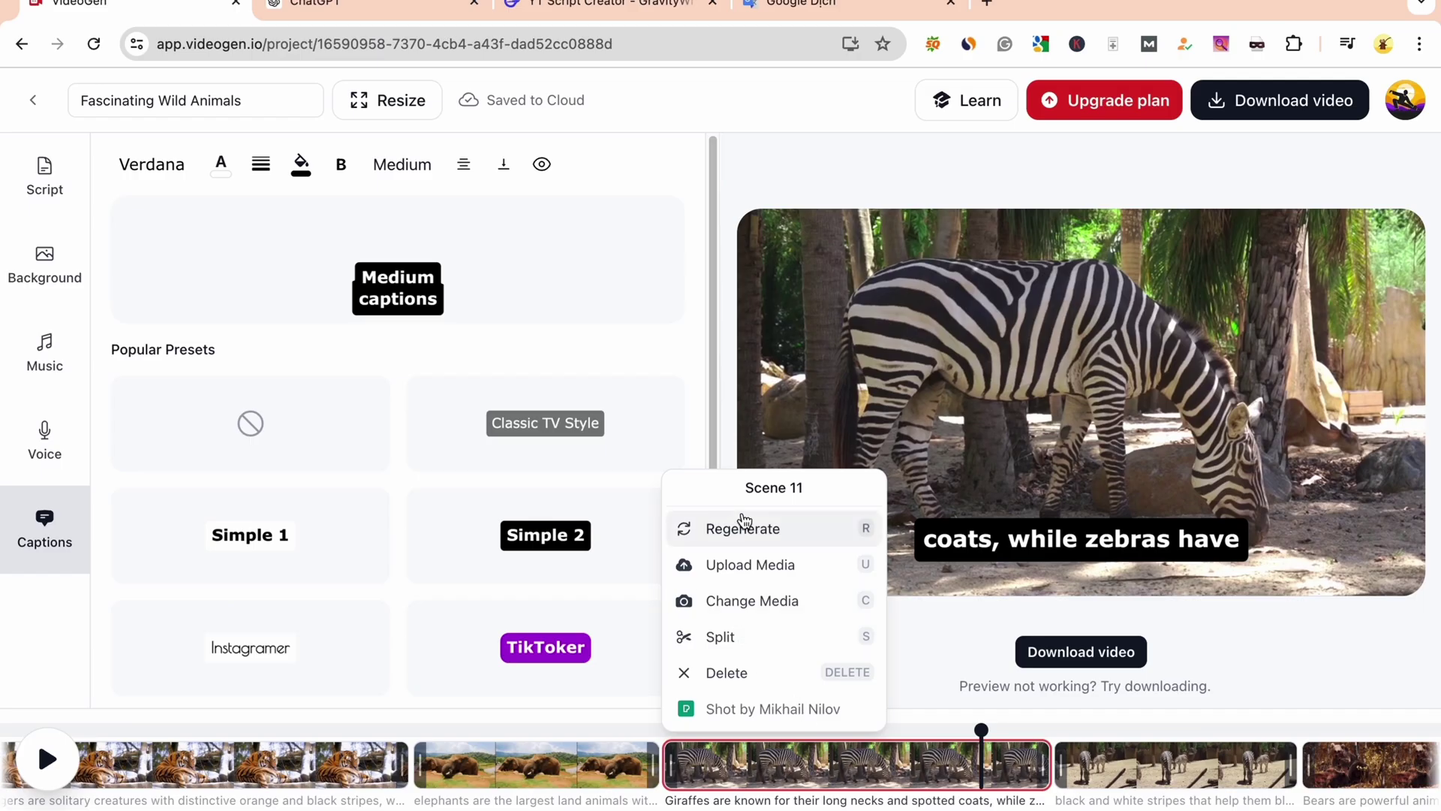
pyautogui.click(740, 541)
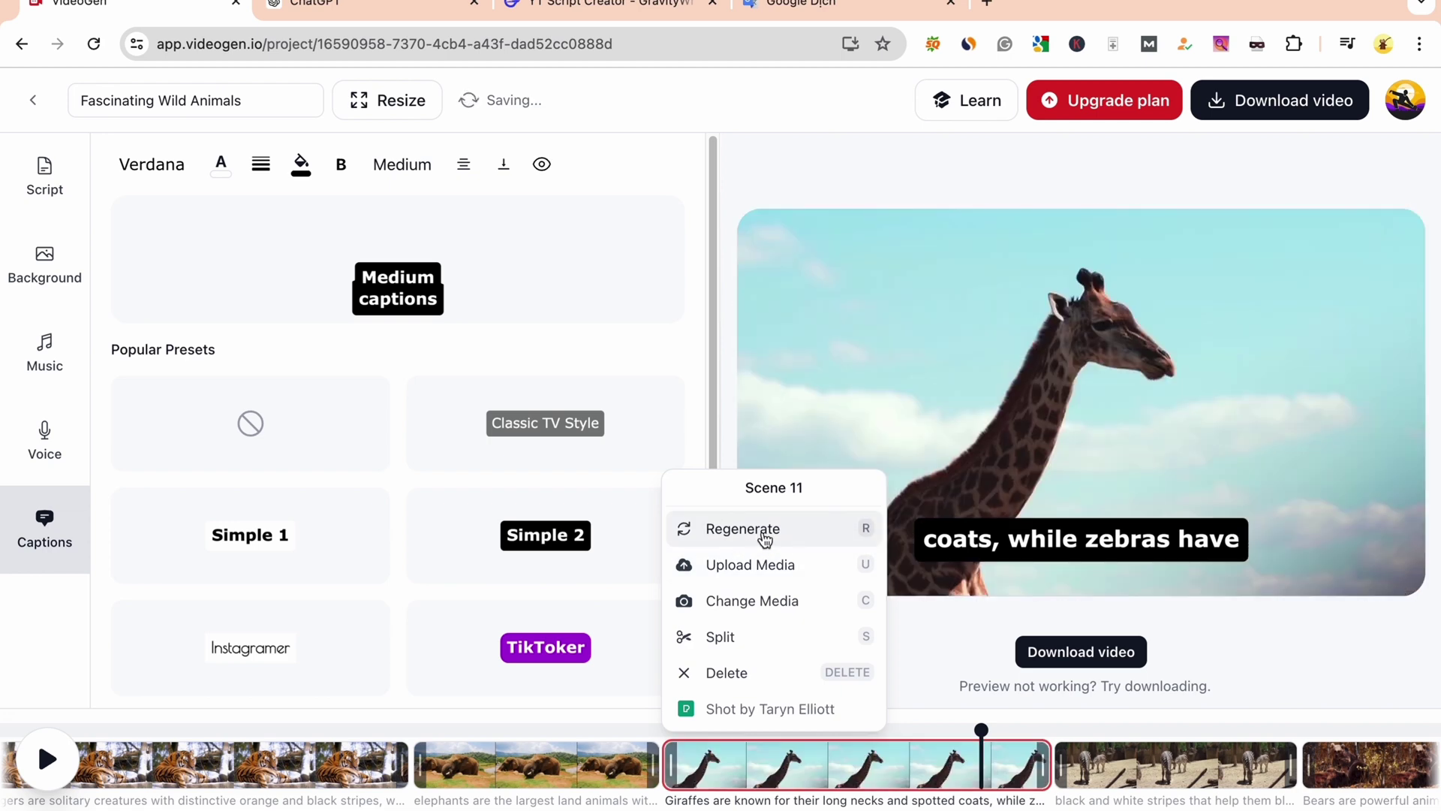
pyautogui.click(1092, 664)
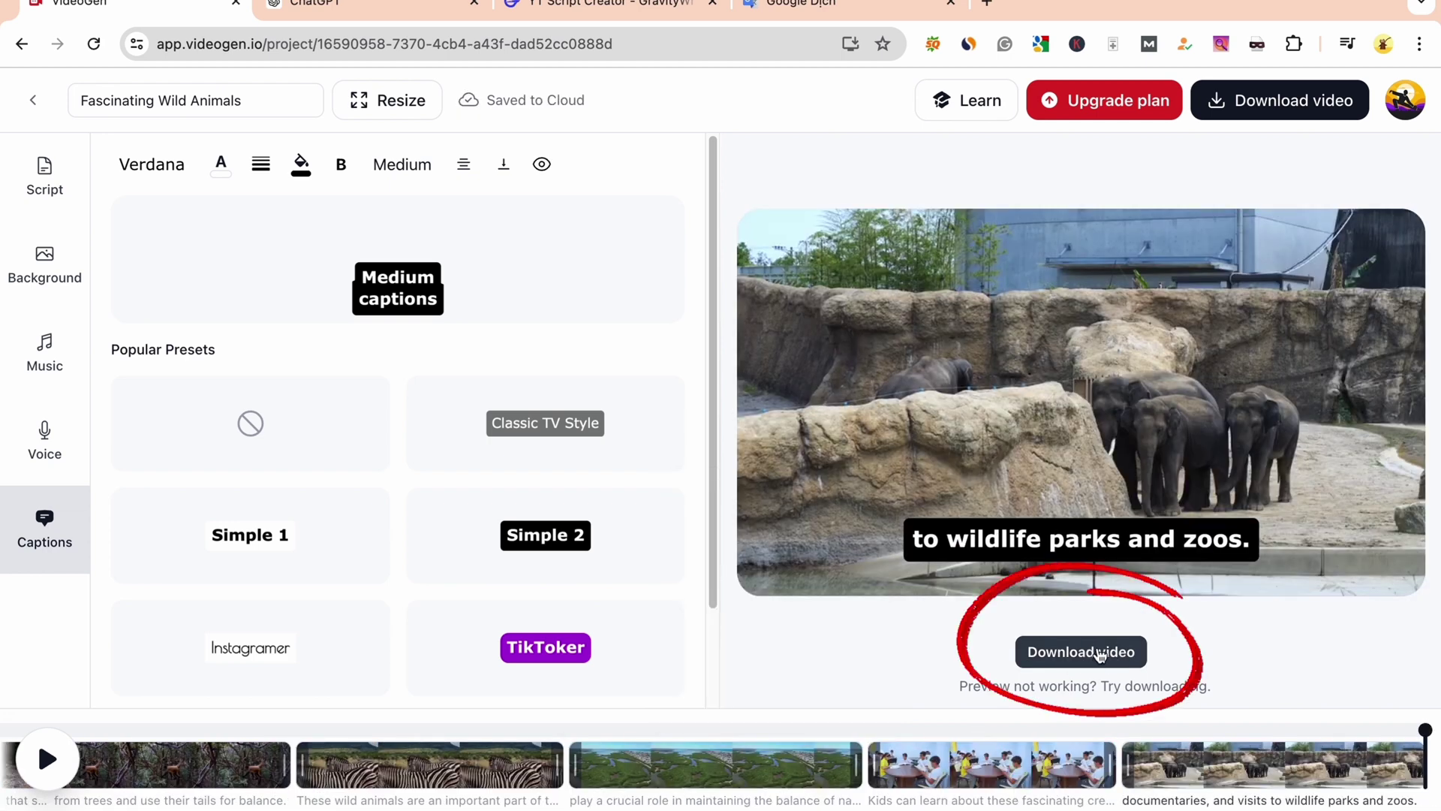
pyautogui.click(1097, 652)
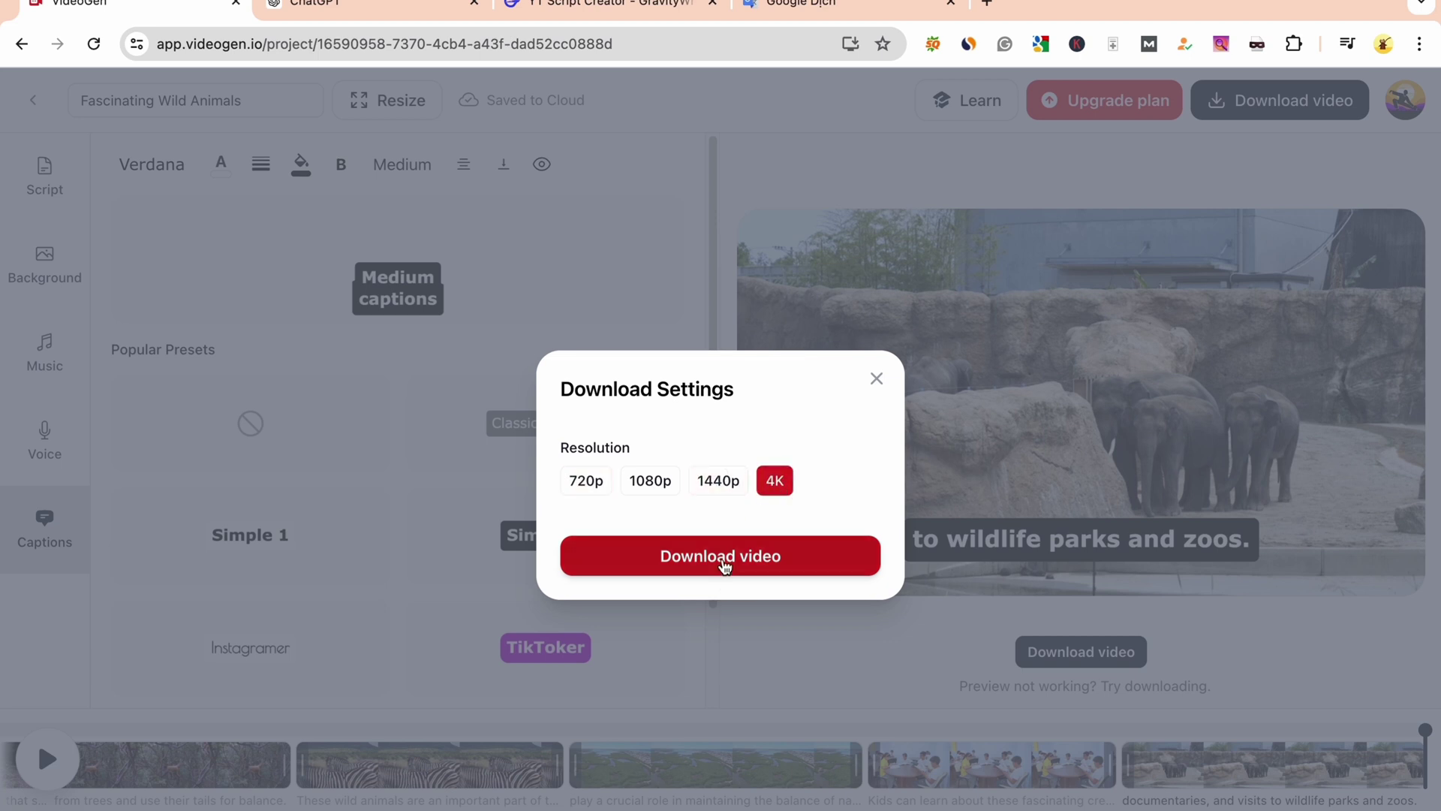
pyautogui.click(769, 563)
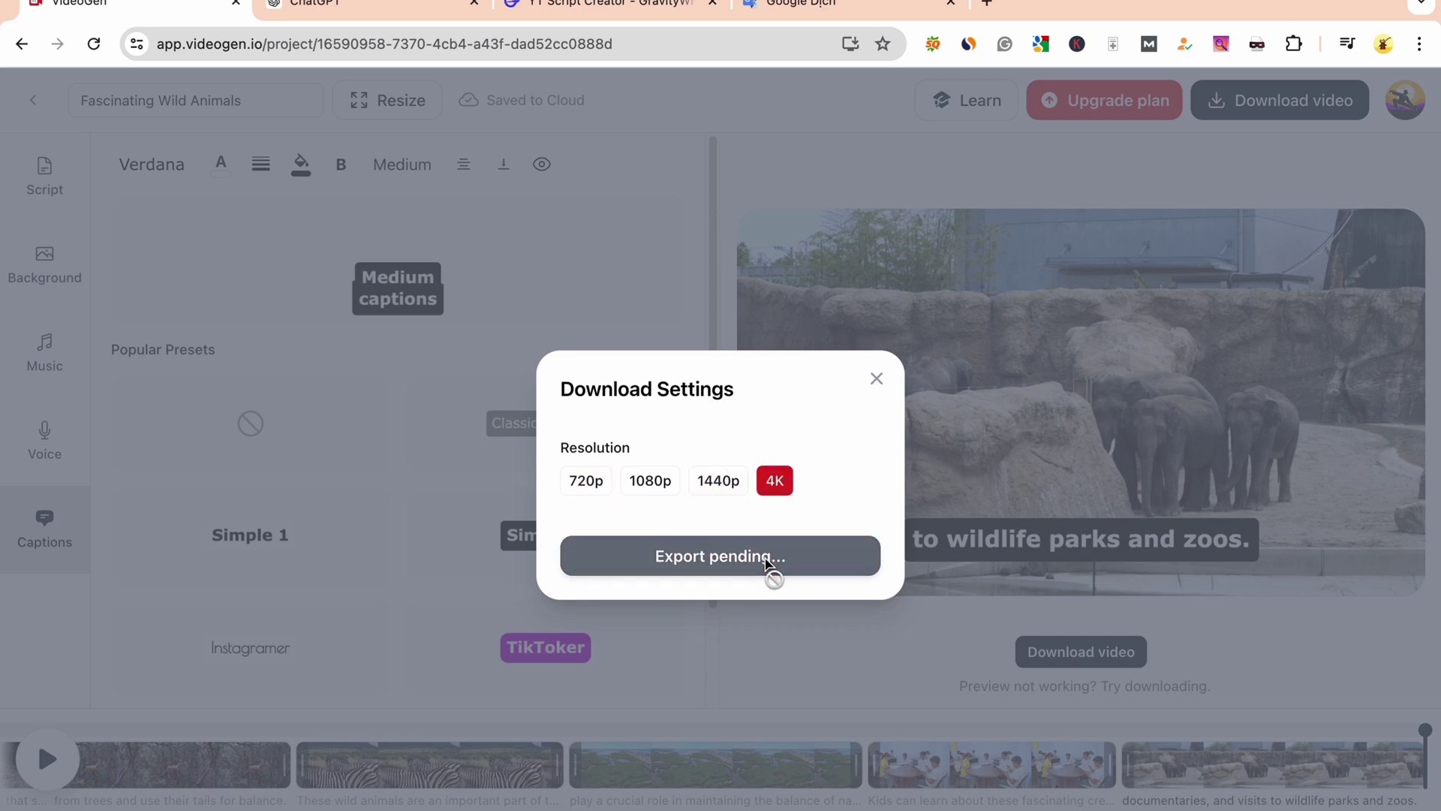